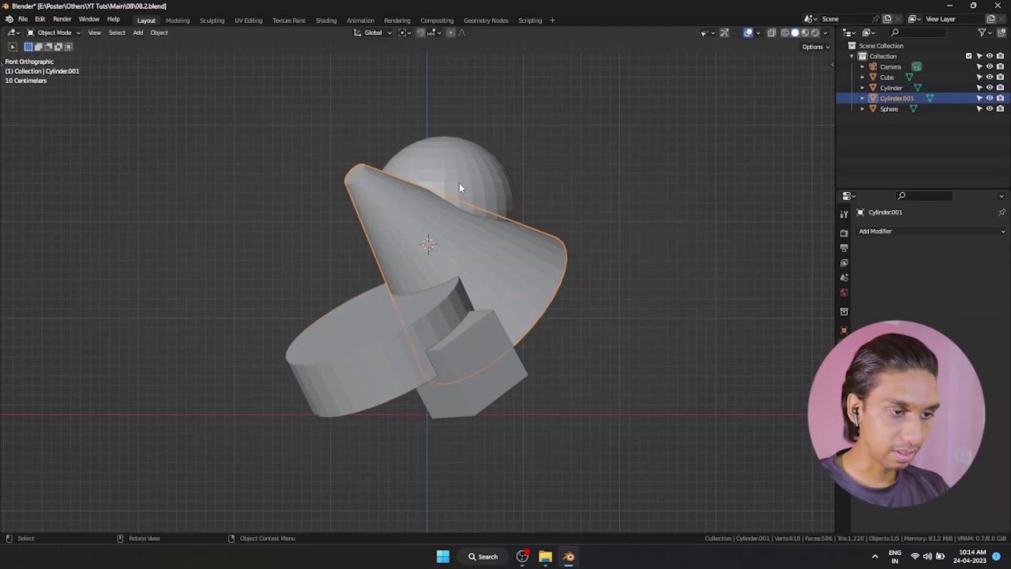
Select the Sphere, cube and both cylinders together and join them with Ctrl+J.
left_click(459, 187)
scroll(608, 181, "down", 1)
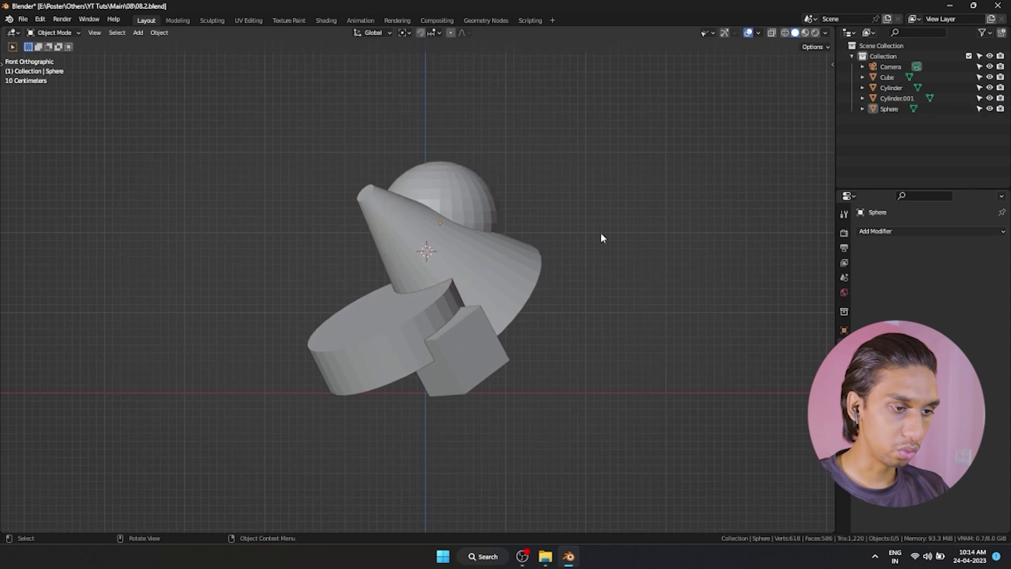
left_click_drag(601, 153, 254, 418)
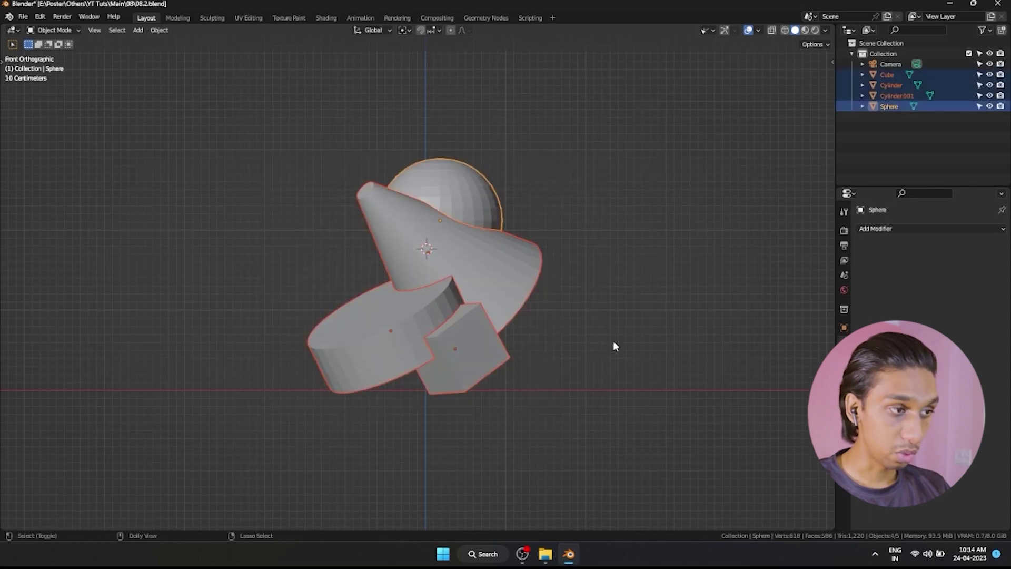
key("ctrl+j")
Select the joined Sphere object, orbit around it, and return to front view.
left_click(483, 209)
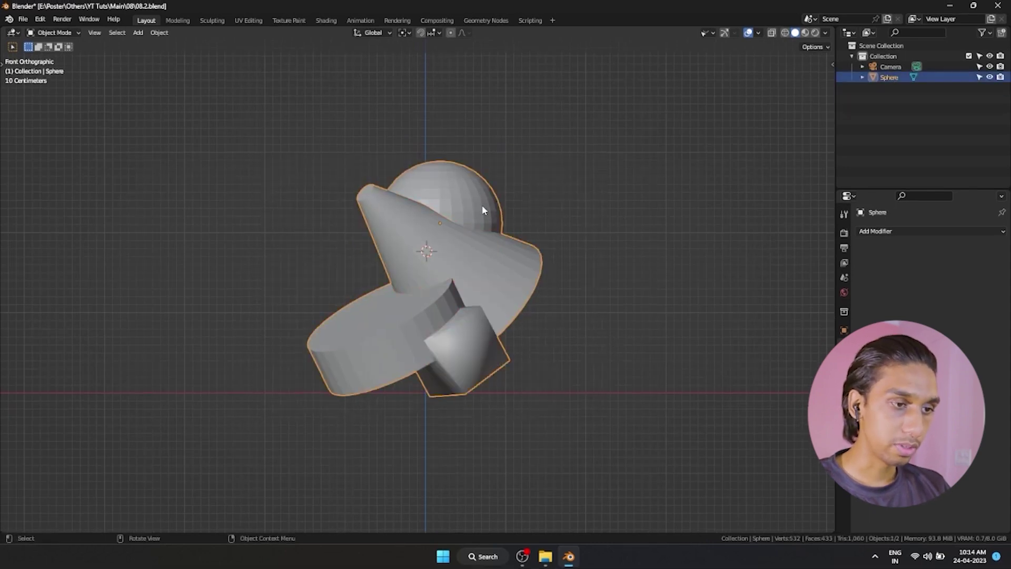
middle_click_drag(589, 231, 522, 254)
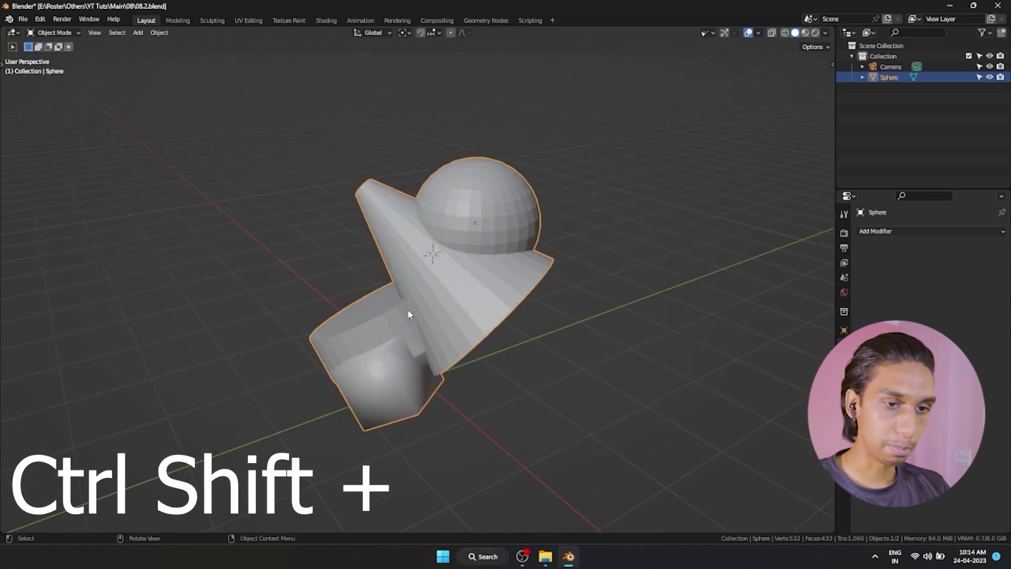
key("KP_1")
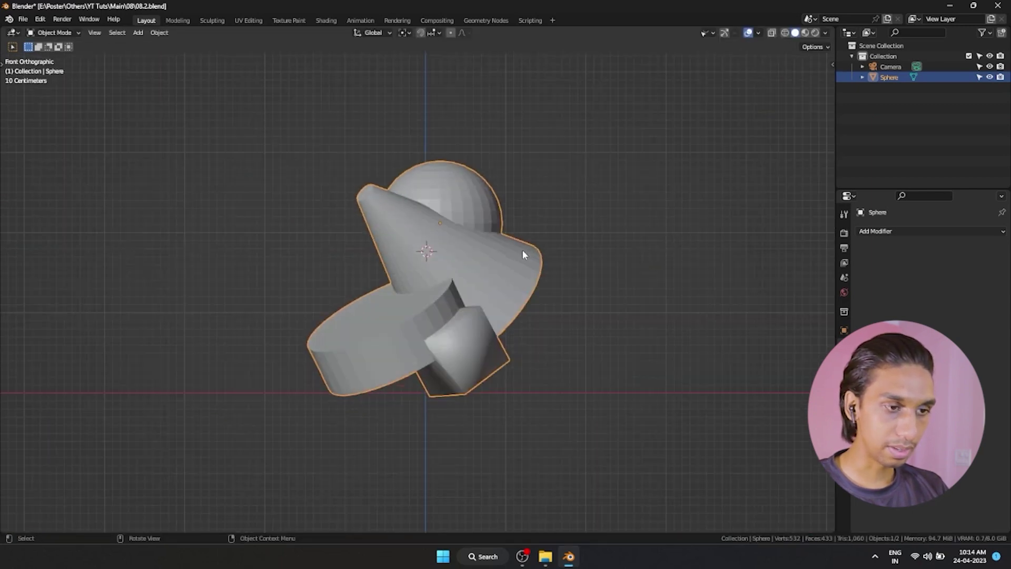
scroll(522, 254, "up", 2)
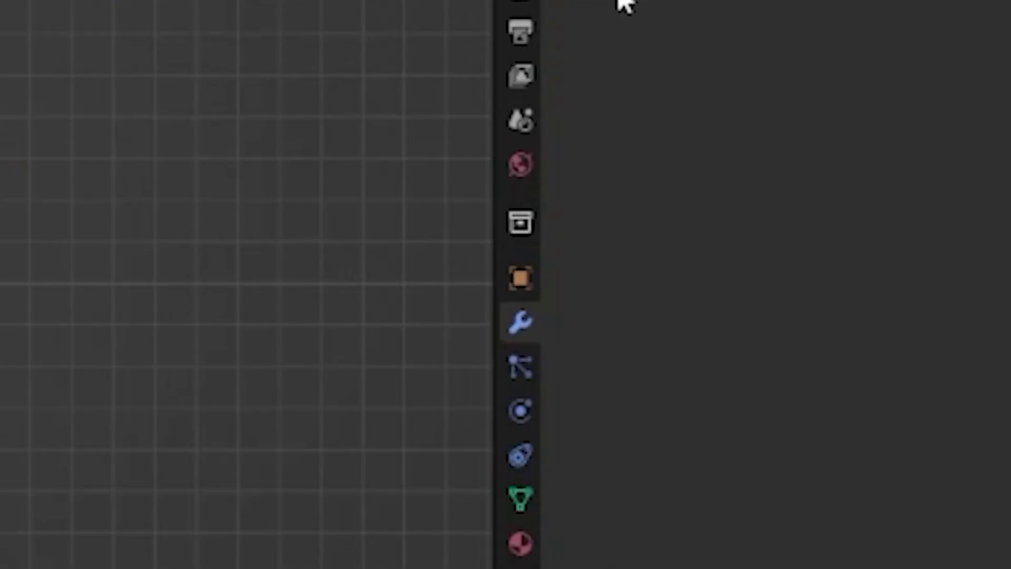
left_click(875, 232)
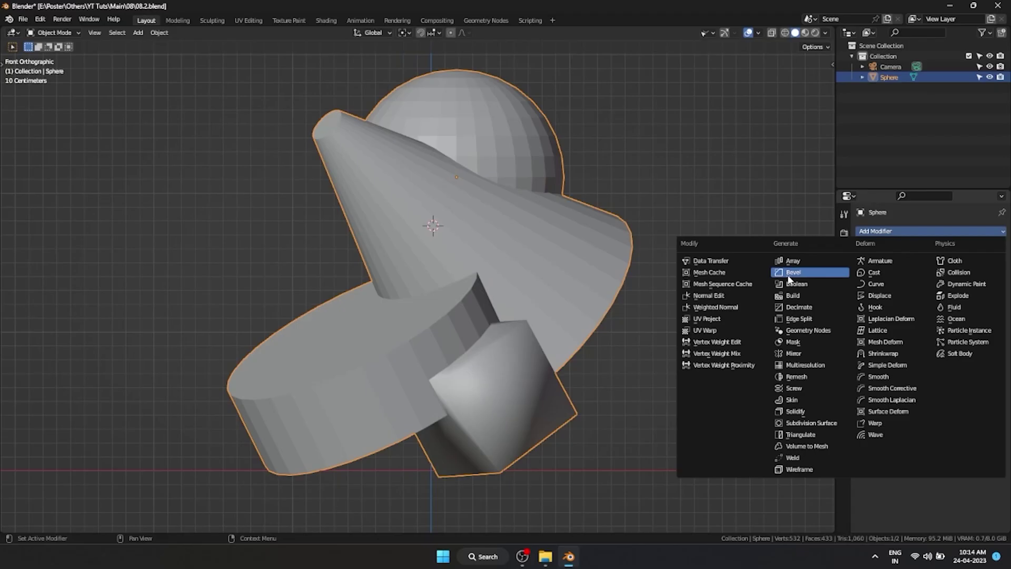
left_click(790, 258)
middle_click_drag(669, 319, 589, 327)
scroll(588, 328, "down", 4)
scroll(591, 327, "down", 2)
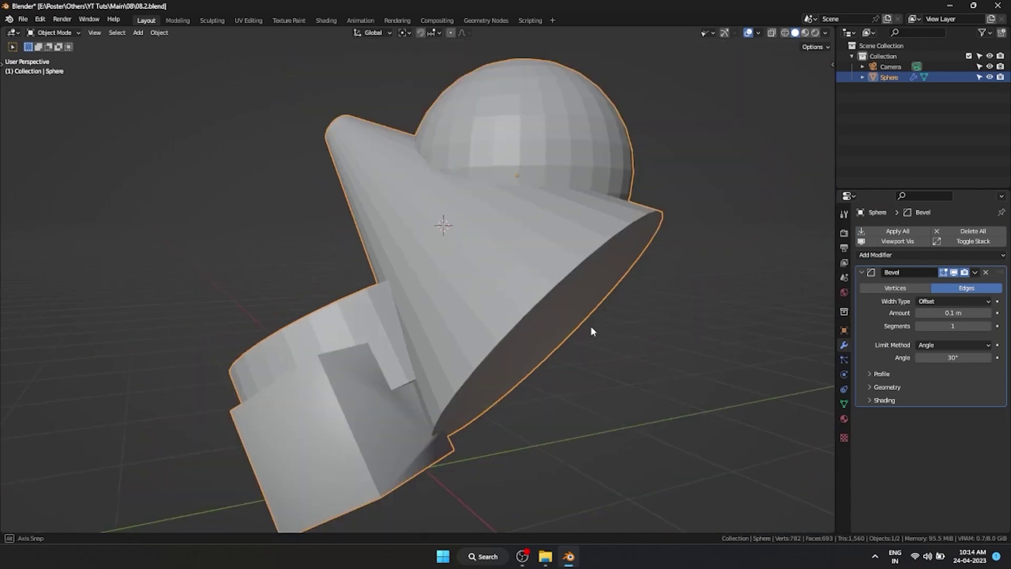
scroll(623, 334, "down", 2)
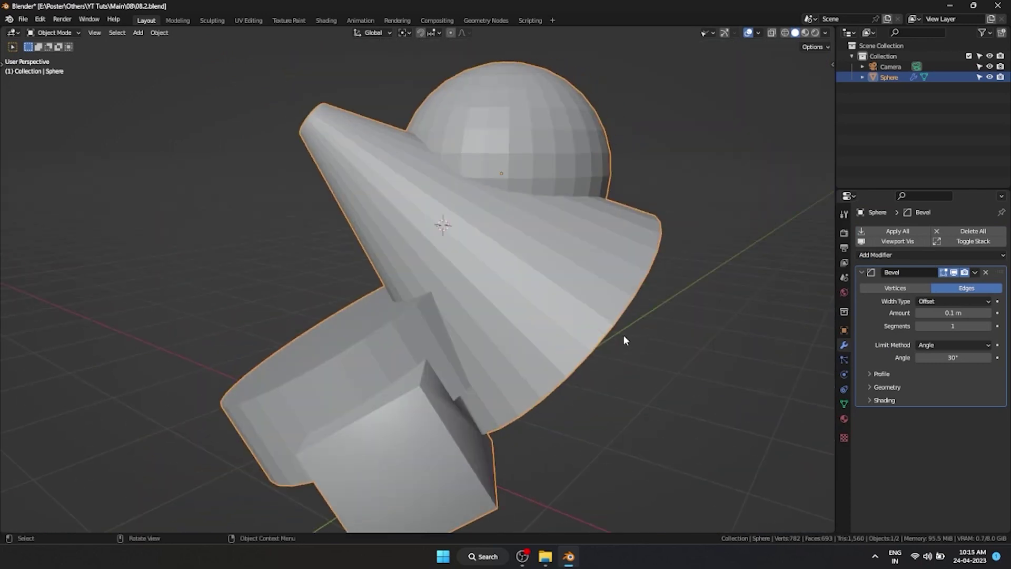
key("Tab")
middle_click_drag(623, 339, 539, 319)
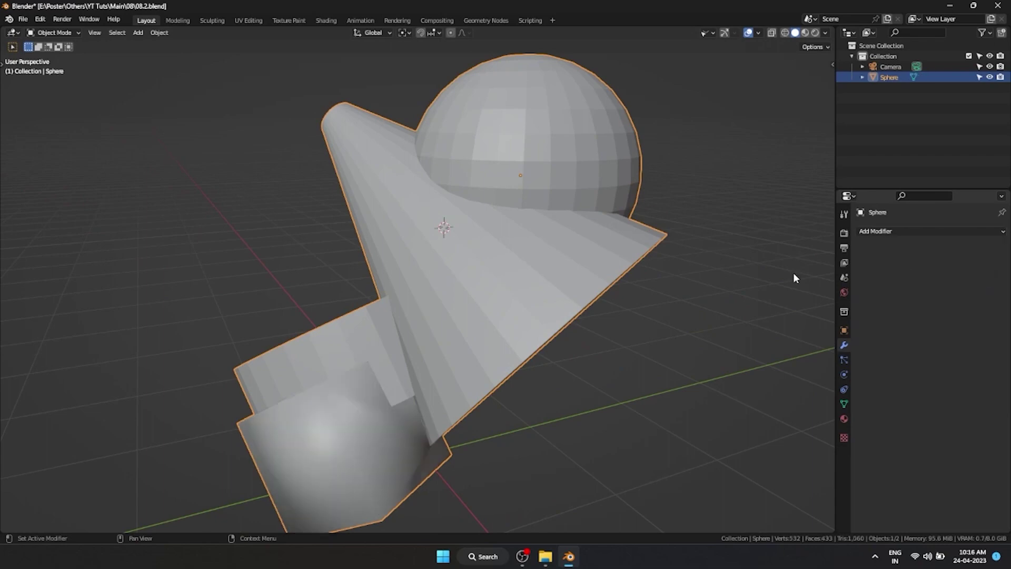
mouse_move(793, 272)
middle_mouse_down()
mouse_move(640, 287)
mouse_move(619, 269)
mouse_move(631, 315)
middle_mouse_up()
Add an empty Volume object with a Mesh to Volume modifier sourcing the Sphere.
key("shift+a")
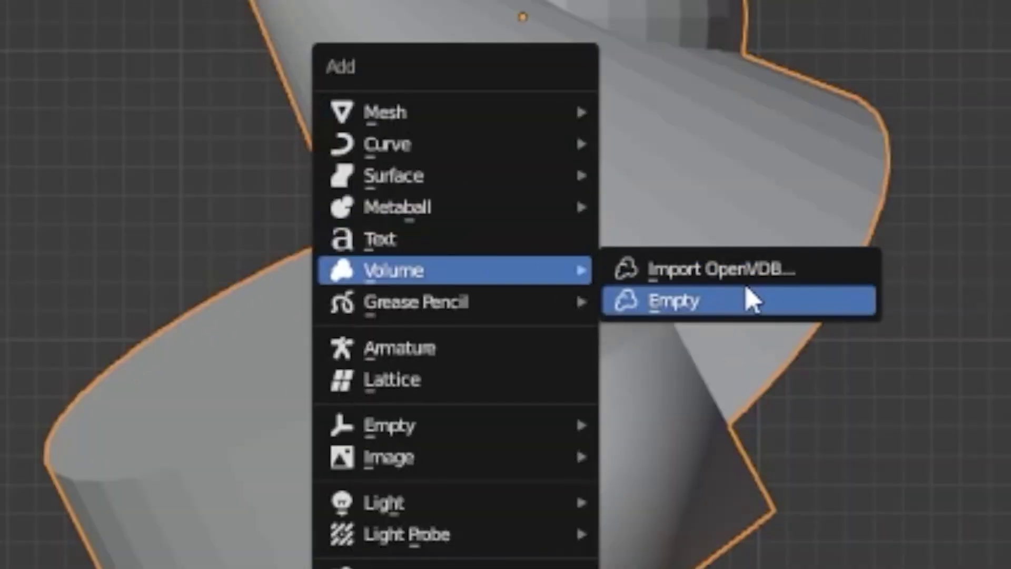
left_click(748, 299)
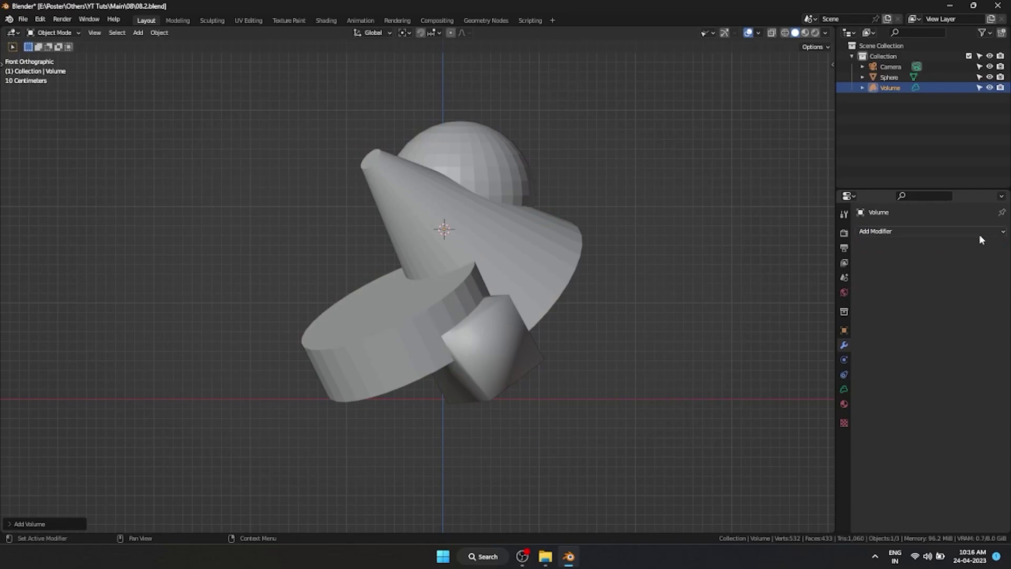
left_click(980, 235)
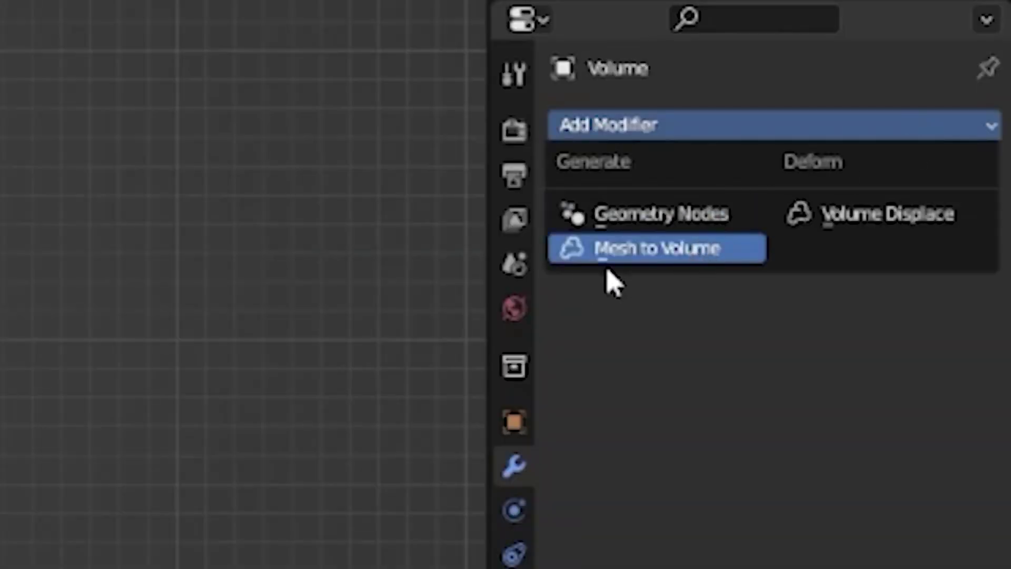
left_click(695, 259)
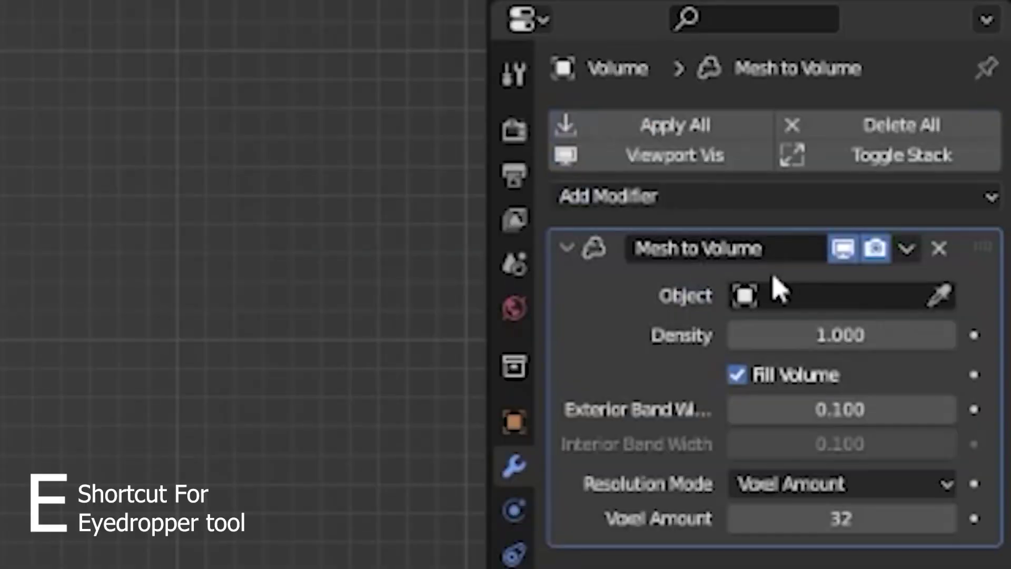
key("e")
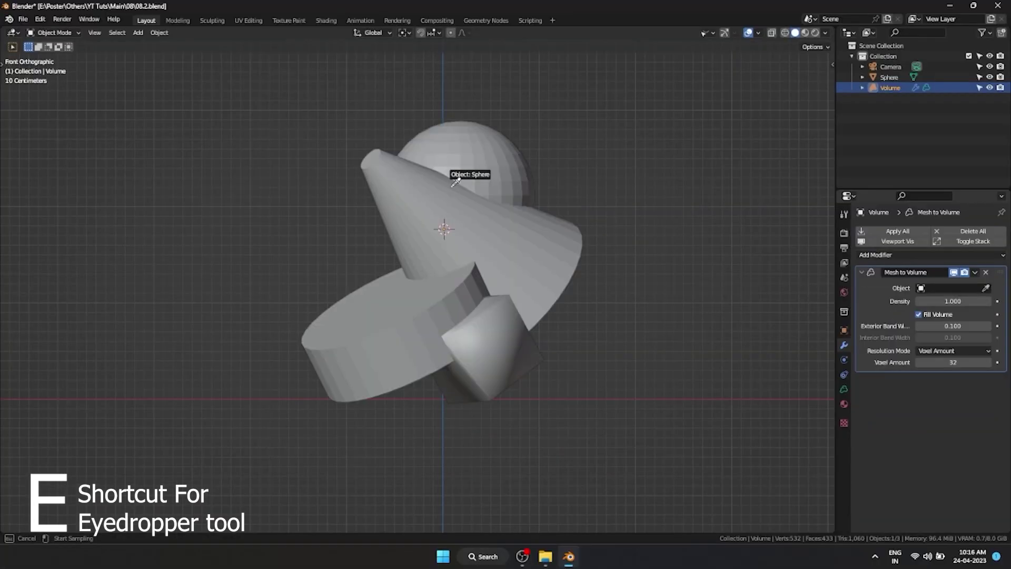
left_click(452, 188)
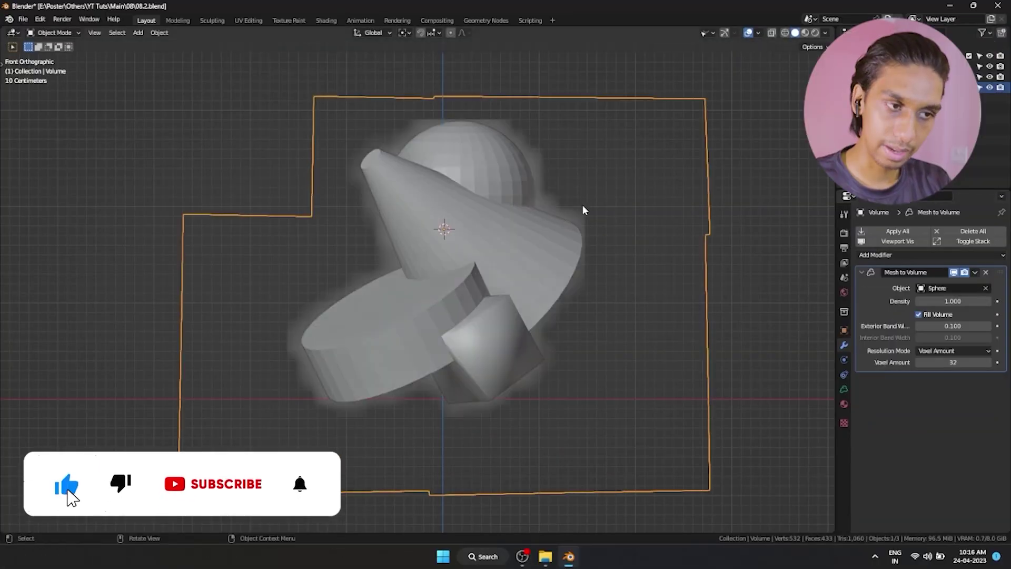
Set the Mesh to Volume density to 10.
middle_click_drag(583, 210, 572, 204)
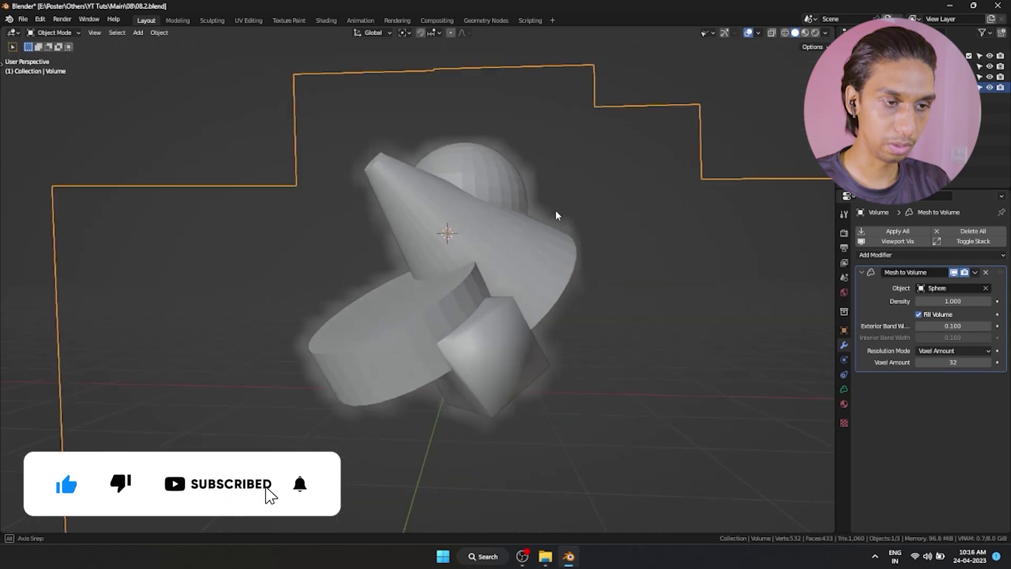
scroll(572, 204, "up", 3)
middle_click_drag(549, 287, 535, 300)
left_click(946, 301)
type("10")
key("Return")
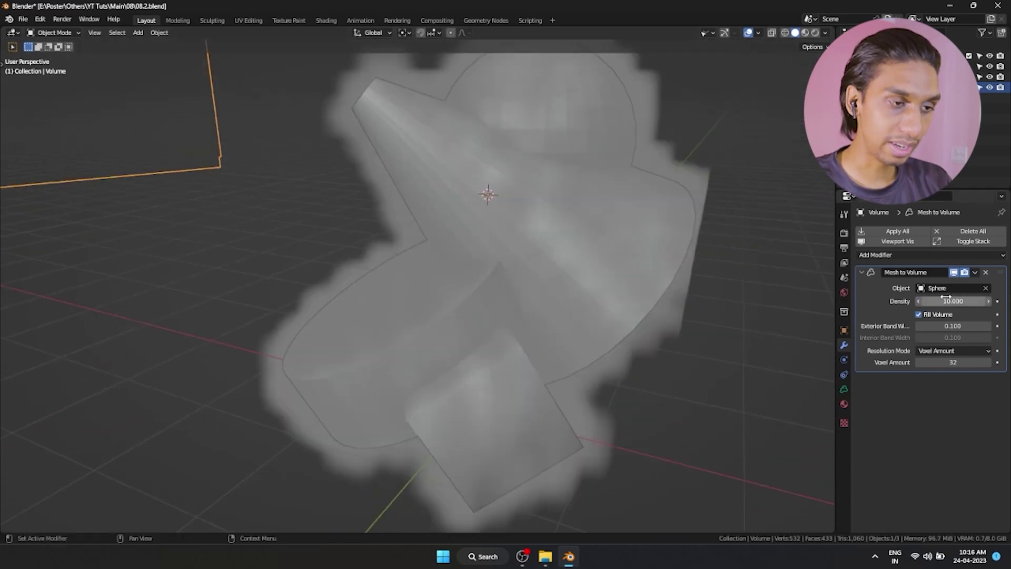
Raise the modifier's voxel amount to 128, then to 1024.
middle_click_drag(521, 230, 498, 245)
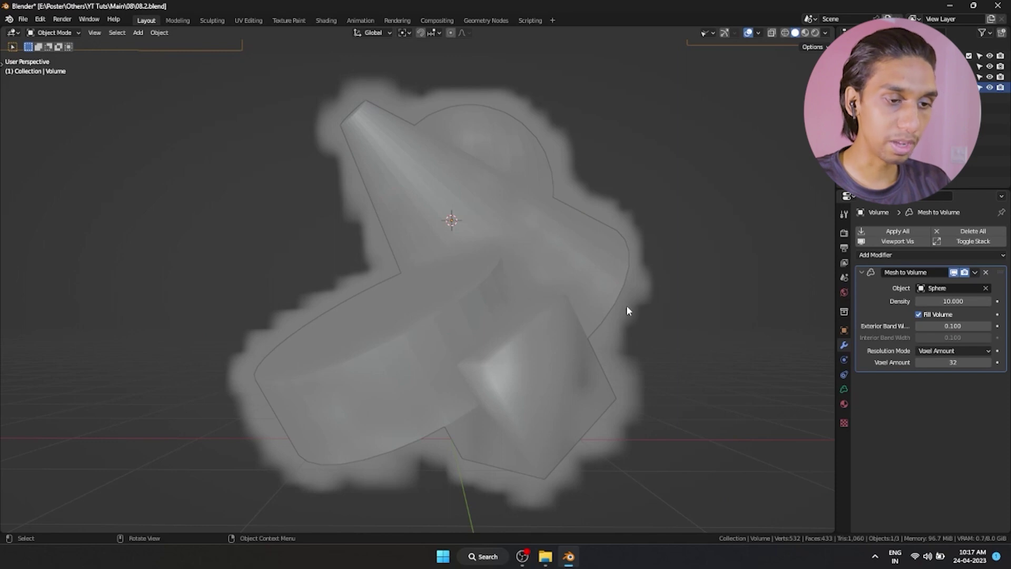
middle_click_drag(627, 310, 688, 339)
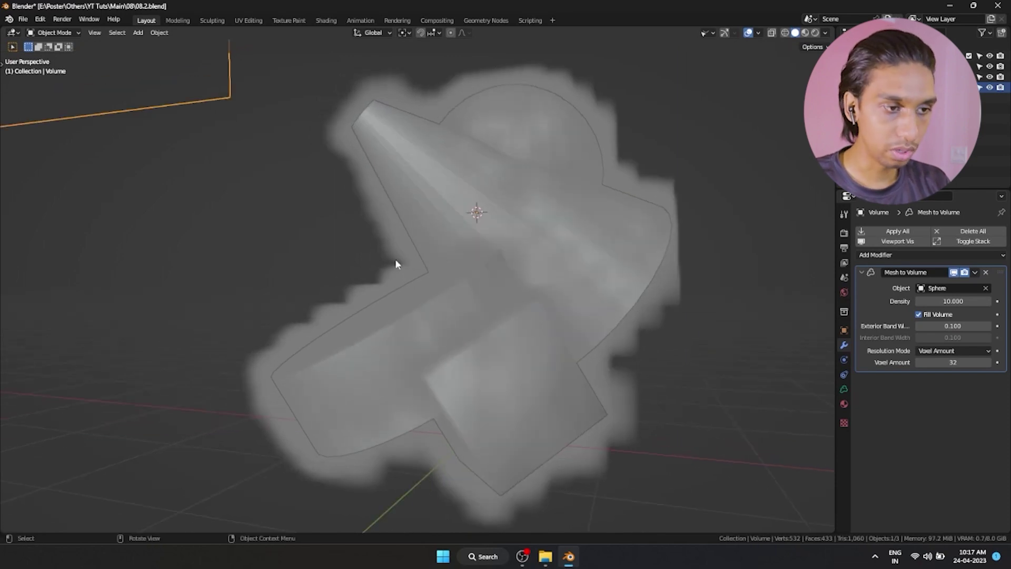
scroll(396, 258, "down", 3)
mouse_move(397, 260)
middle_mouse_down()
mouse_move(447, 300)
mouse_move(489, 288)
mouse_move(455, 274)
mouse_move(524, 283)
middle_mouse_up()
double_click(937, 363)
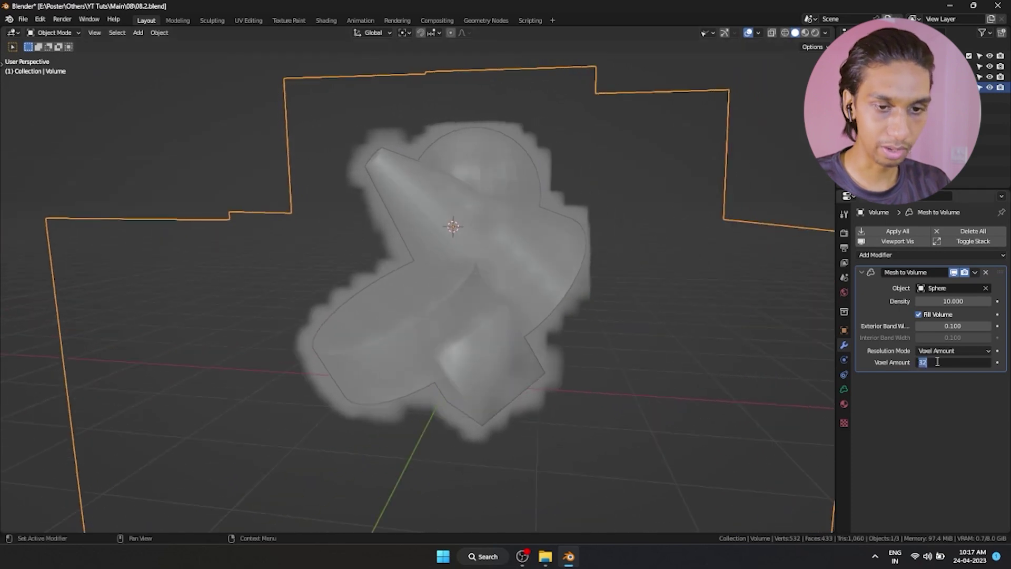
type("125")
key("Return")
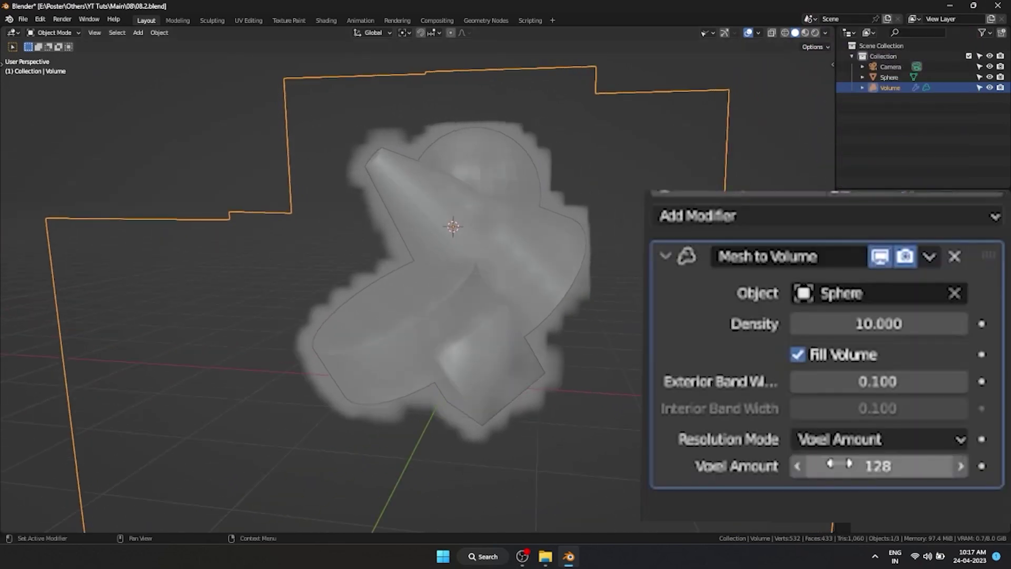
scroll(548, 306, "up", 2)
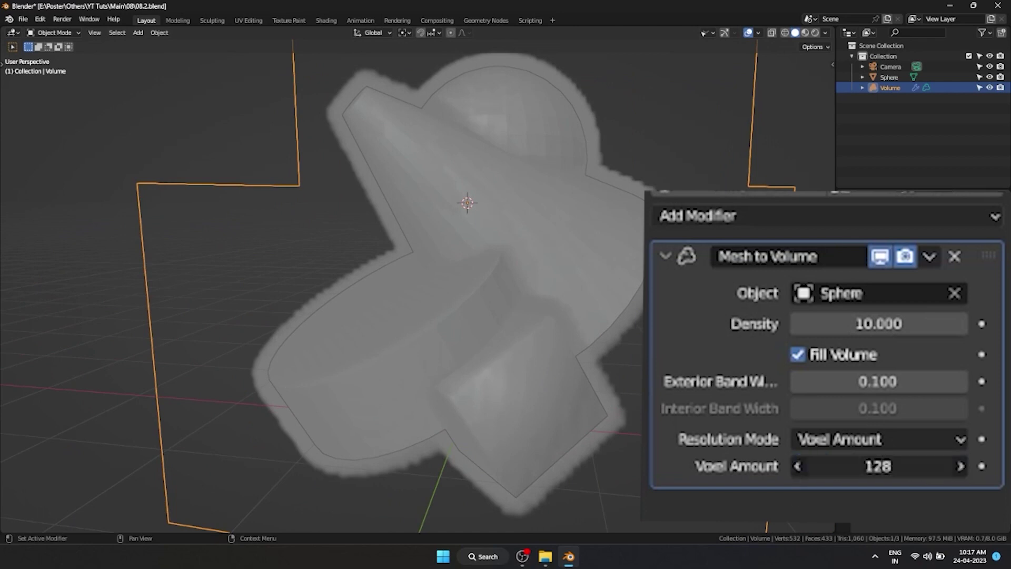
double_click(805, 467)
type("1024")
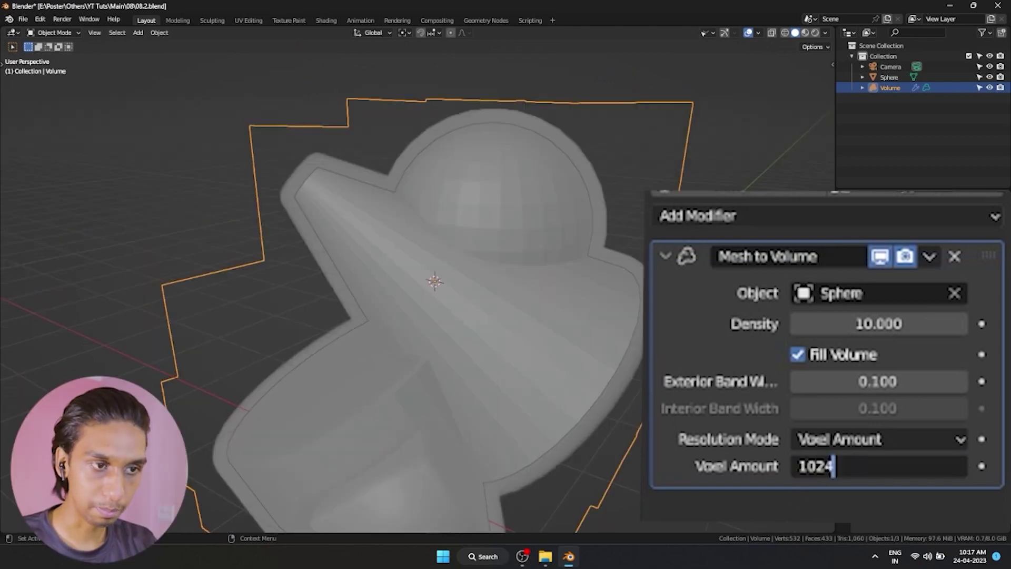
key("Return")
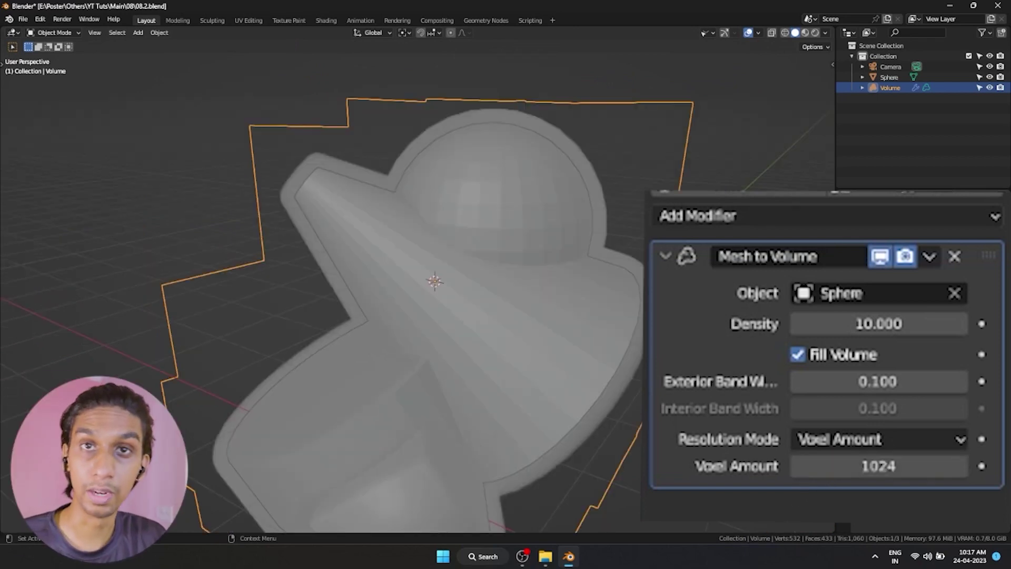
key("Return")
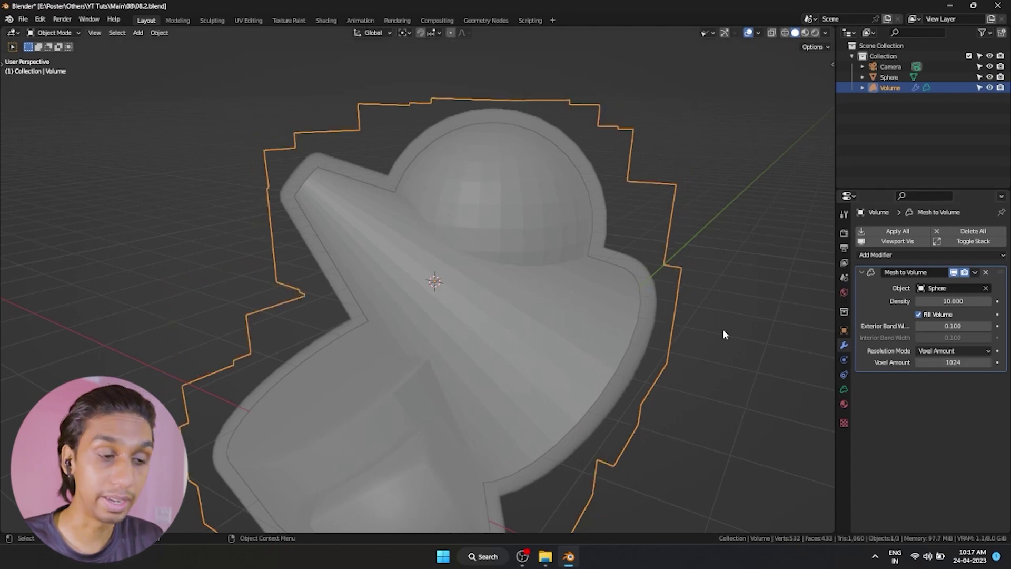
middle_click_drag(663, 310, 645, 306)
Narrow the volume's exterior band width to 0.010.
key("KP_1")
scroll(560, 223, "up", 3)
left_click(560, 223)
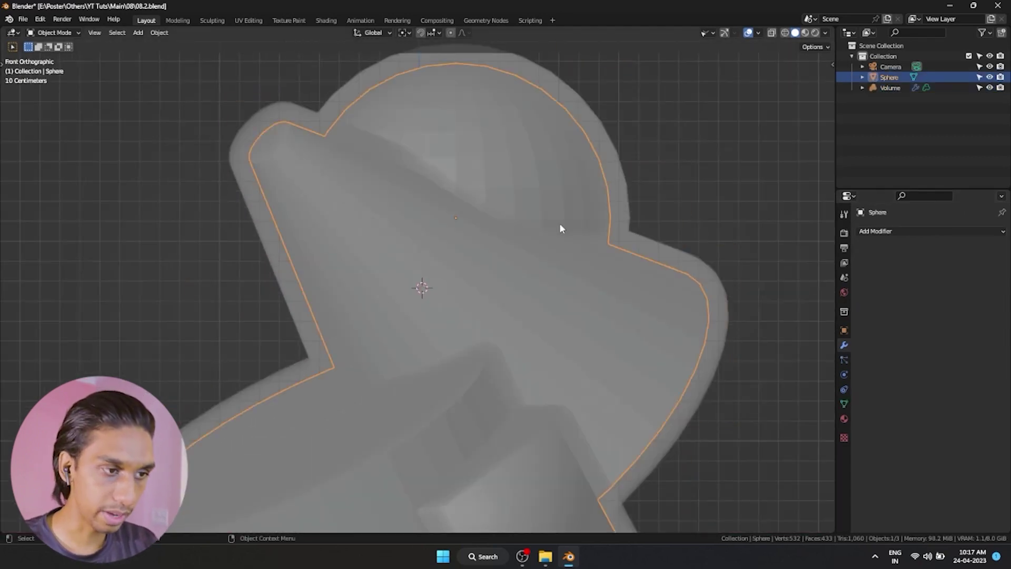
left_click(607, 159)
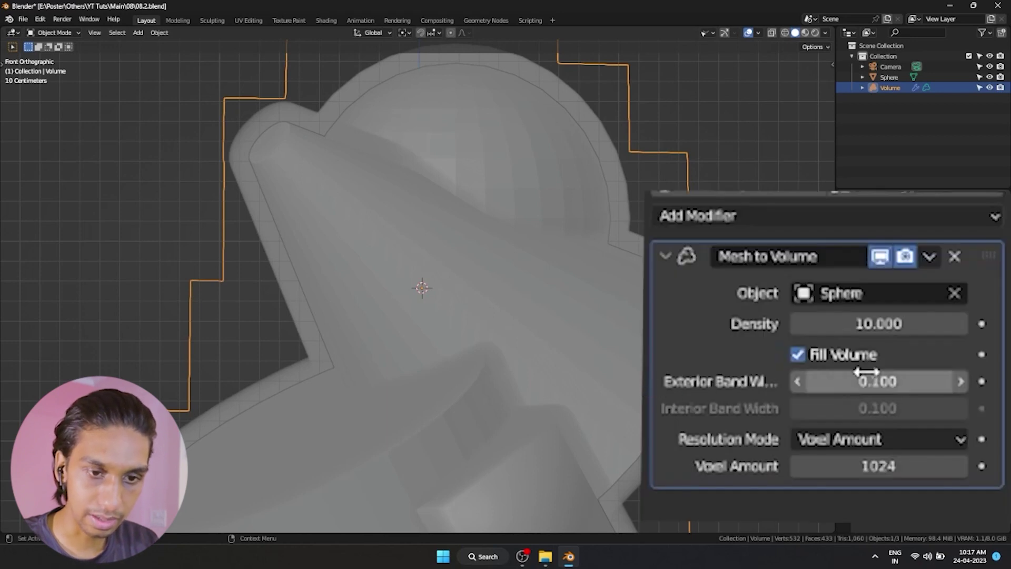
left_click(873, 381)
type("0.010")
key("Return")
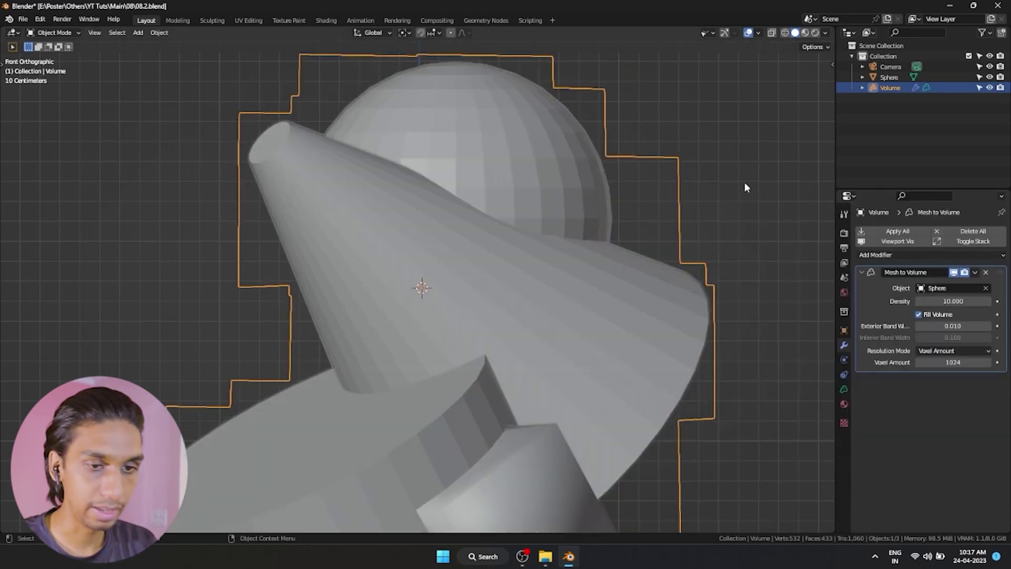
Hide the original Sphere mesh and return to front view.
left_click(405, 301)
key("h")
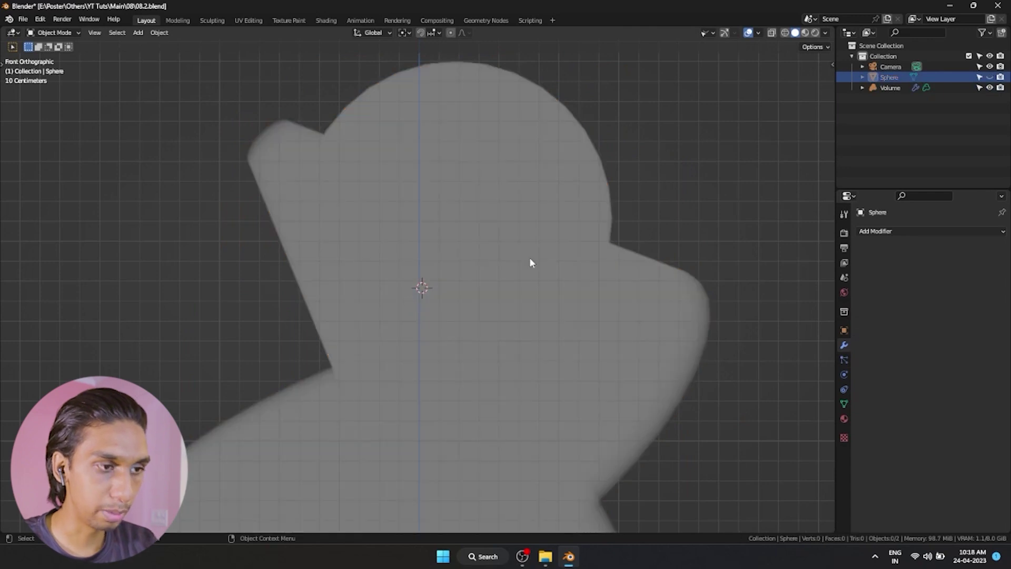
scroll(473, 364, "down", 5)
mouse_move(473, 364)
middle_mouse_down()
mouse_move(485, 343)
mouse_move(391, 340)
mouse_move(458, 332)
middle_mouse_up()
key("KP_1")
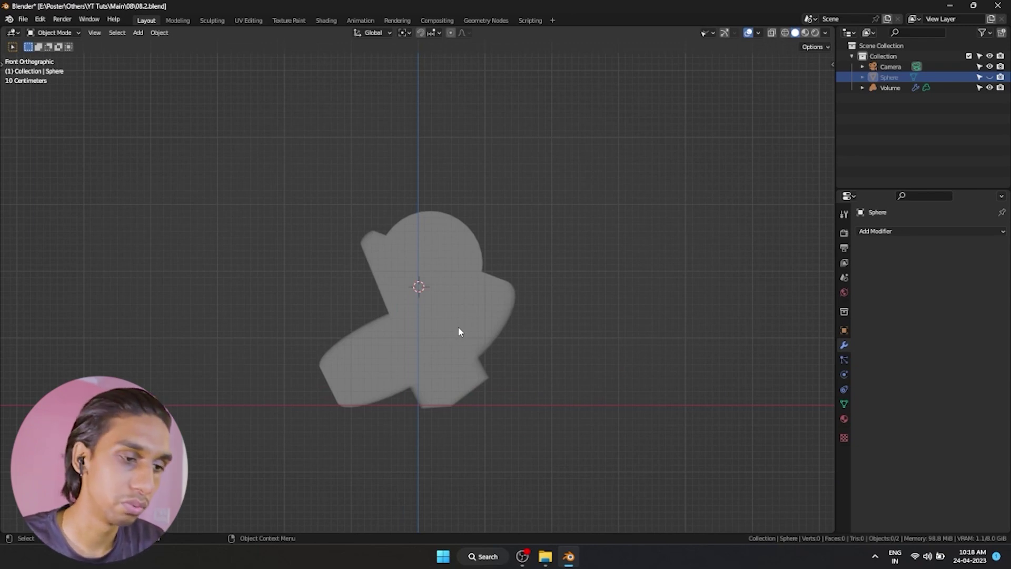
scroll(458, 332, "up", 2)
Add a new cube, move it along X and scale it down.
key("shift+a")
left_click(661, 252)
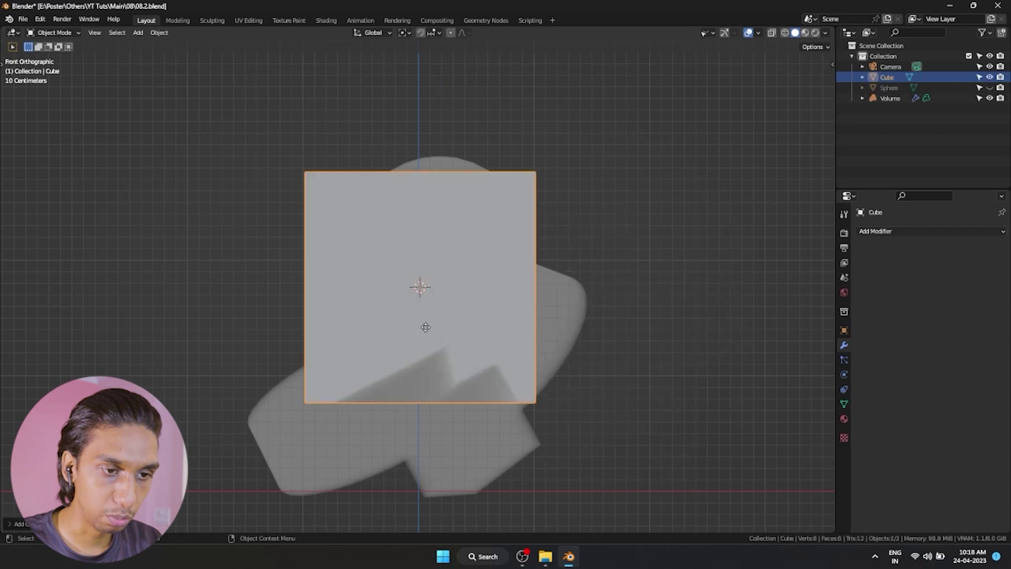
key("g")
key("x")
left_click(653, 288)
key("s")
middle_click_drag(775, 288, 653, 289, "shift")
Give the Cube a Volume to Mesh modifier whose source object is Volume.
left_click(926, 232)
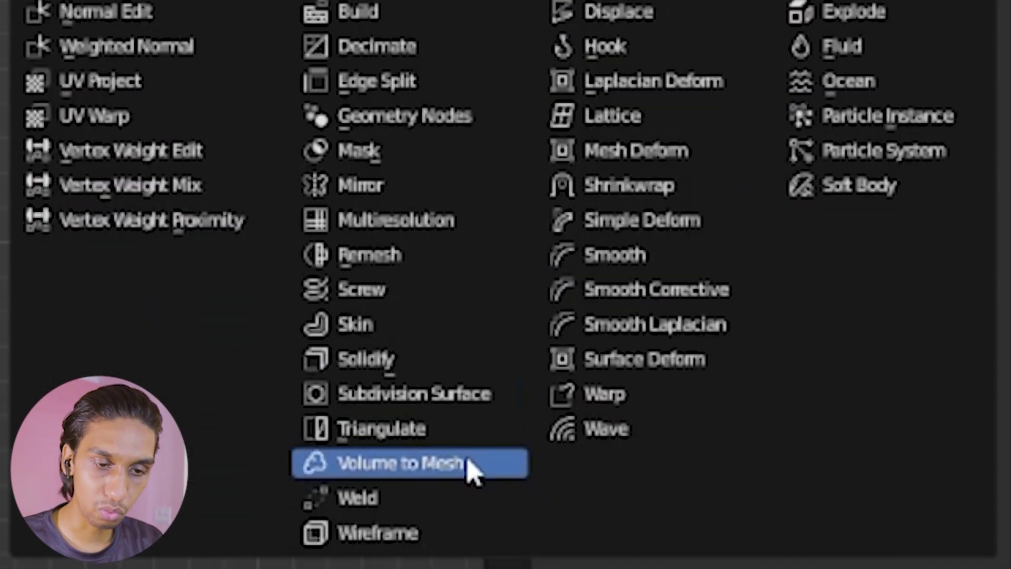
left_click(472, 466)
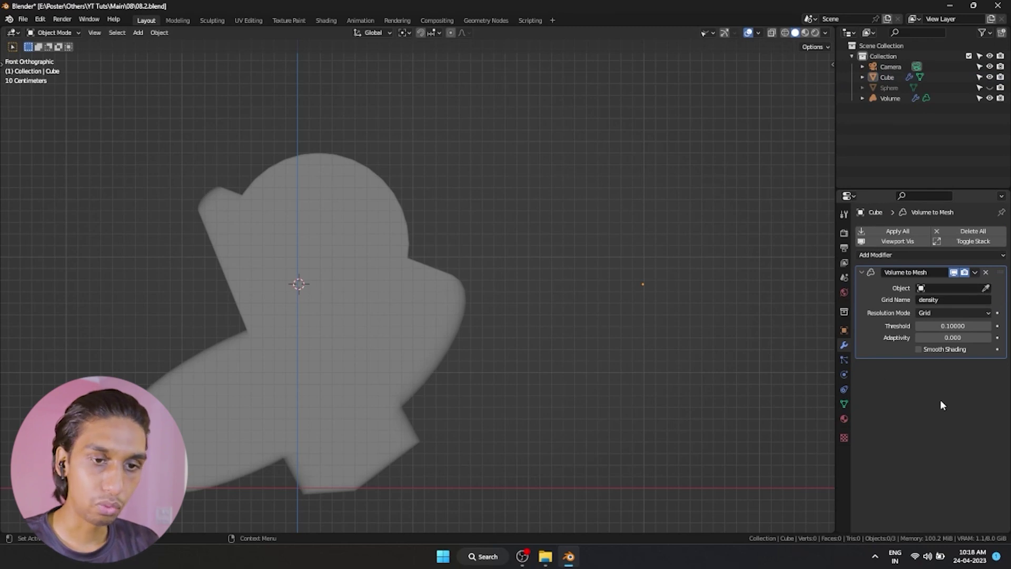
left_click(987, 288)
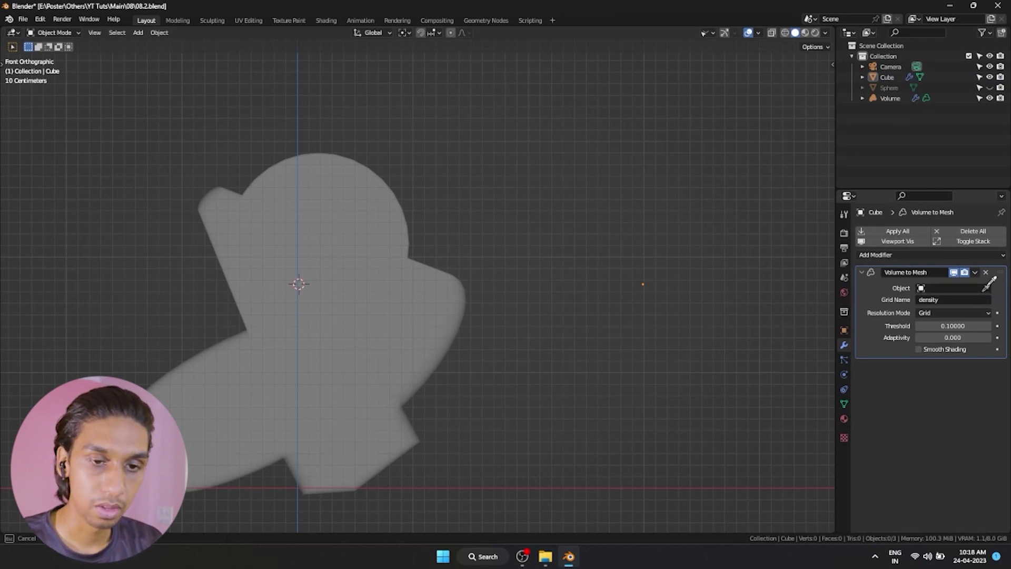
left_click(336, 333)
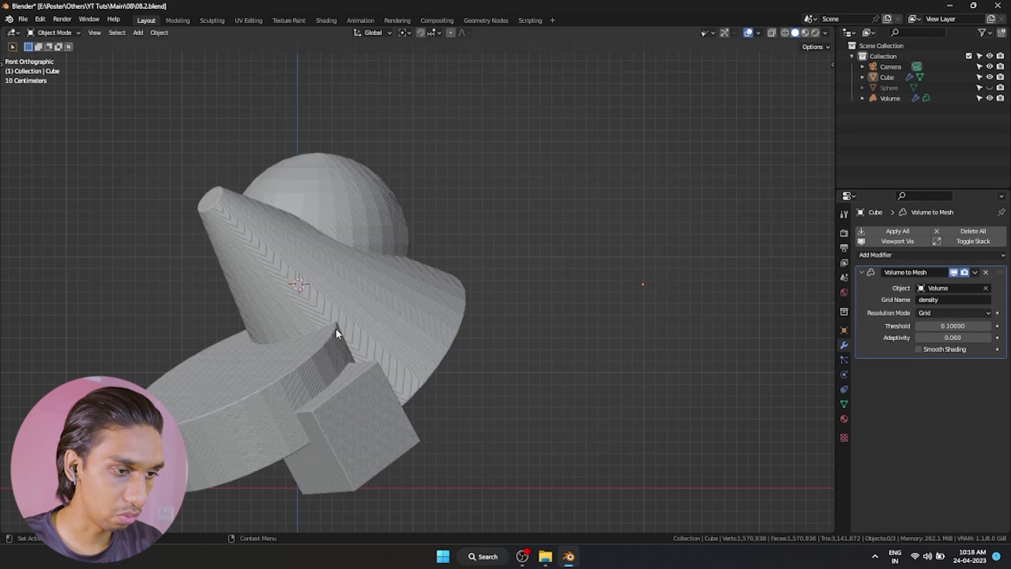
left_click(336, 328)
middle_click_drag(335, 328, 402, 309)
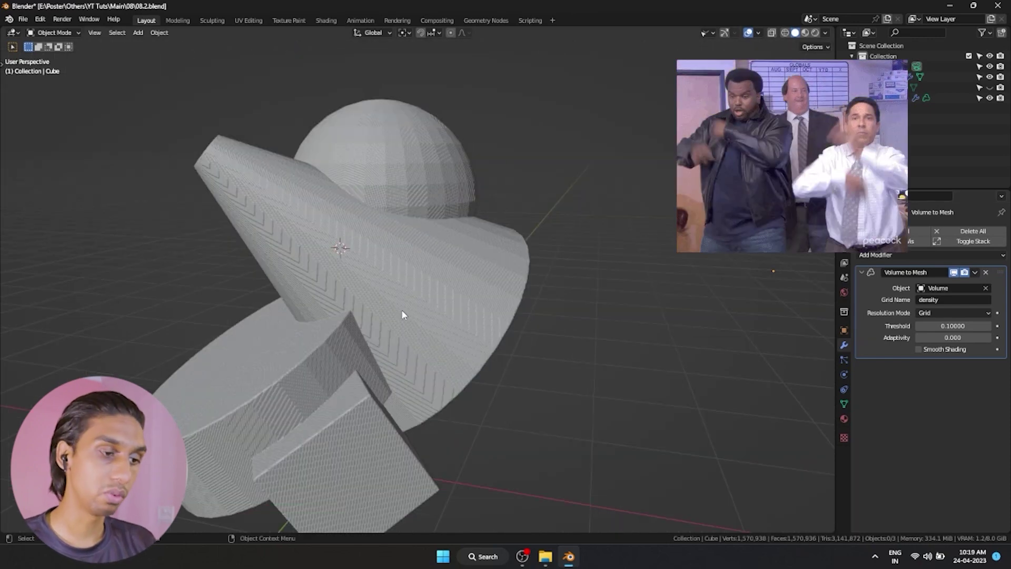
scroll(402, 309, "up", 1)
left_click(443, 195)
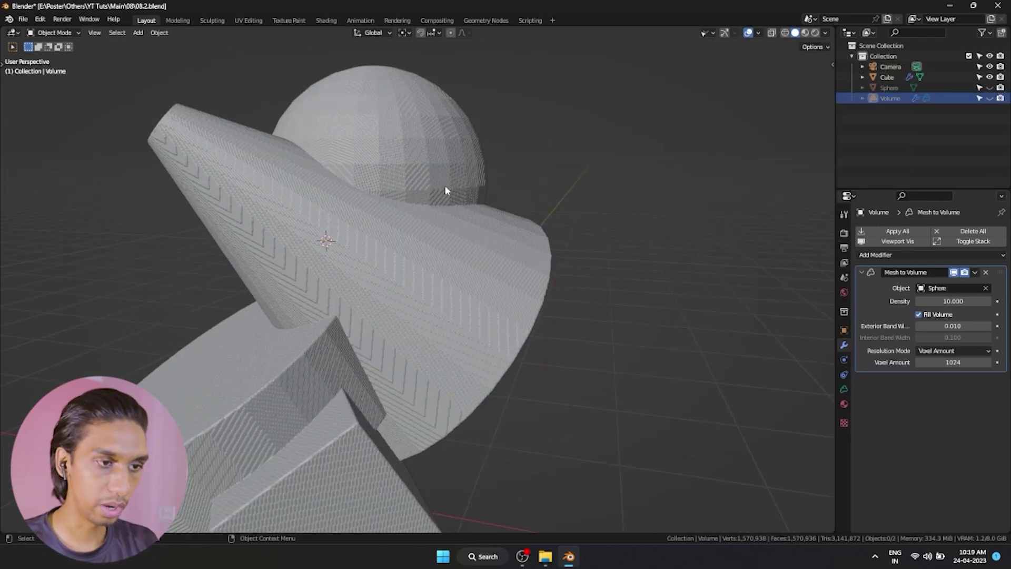
middle_click_drag(421, 266, 408, 251)
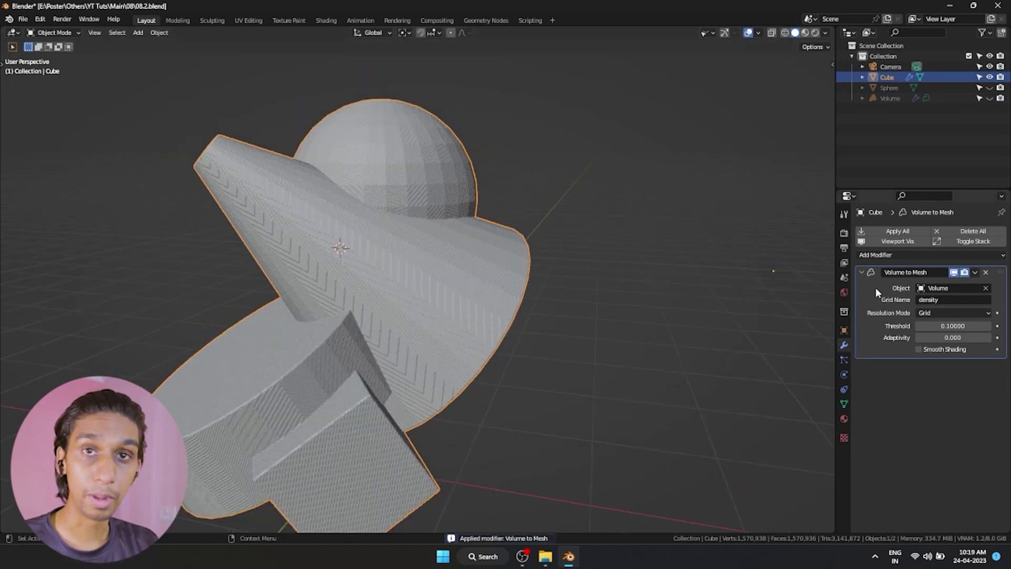
Select all geometry of the fused Cube in Edit Mode, then show its Object Data remesh settings.
mouse_move(422, 314)
middle_mouse_down()
mouse_move(500, 309)
mouse_move(494, 331)
middle_mouse_up()
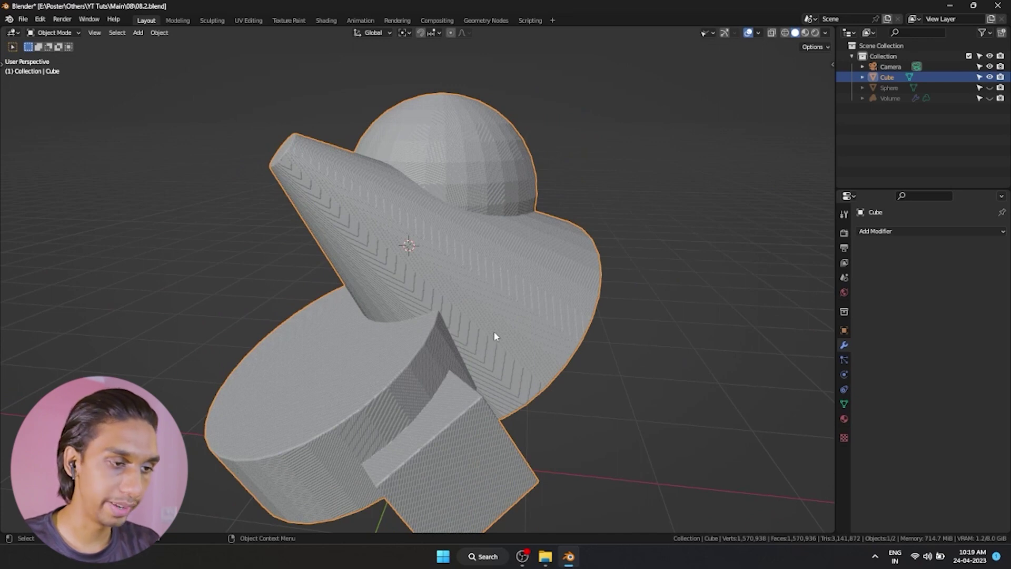
key("Tab")
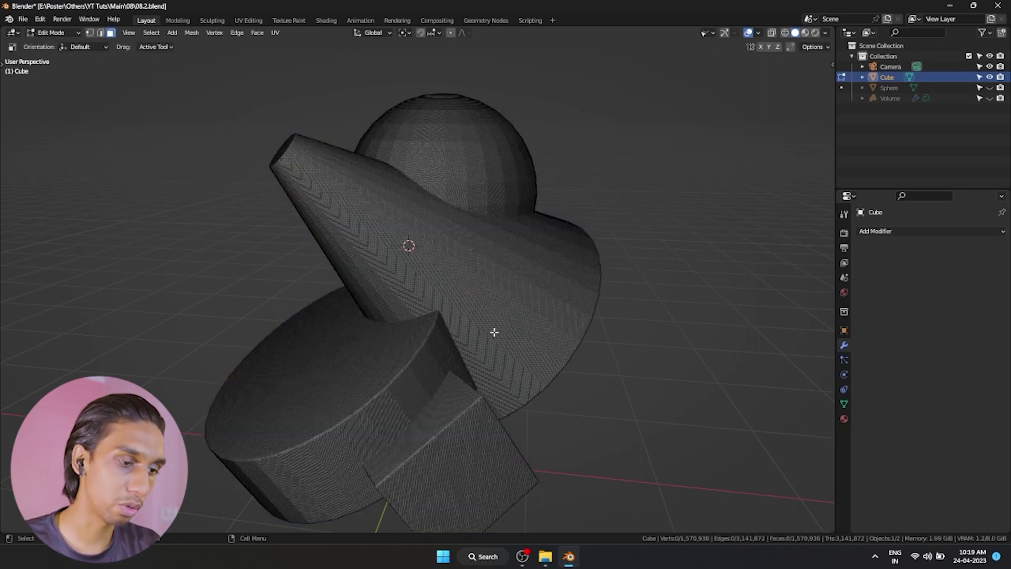
key("a")
middle_click_drag(494, 332, 434, 335)
scroll(434, 334, "up", 5)
scroll(434, 334, "down", 5)
key("Tab")
key("KP_1")
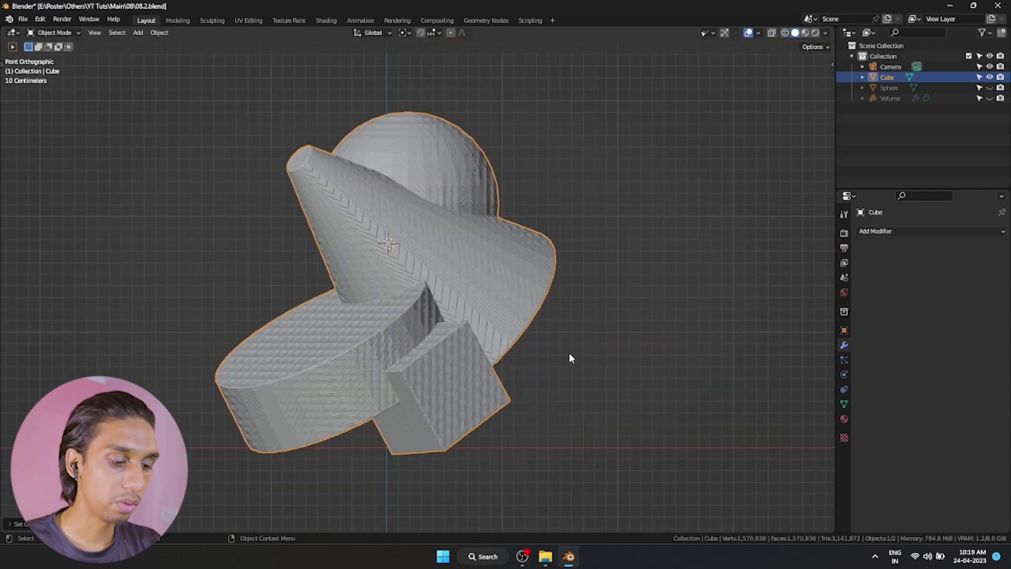
left_click(571, 358)
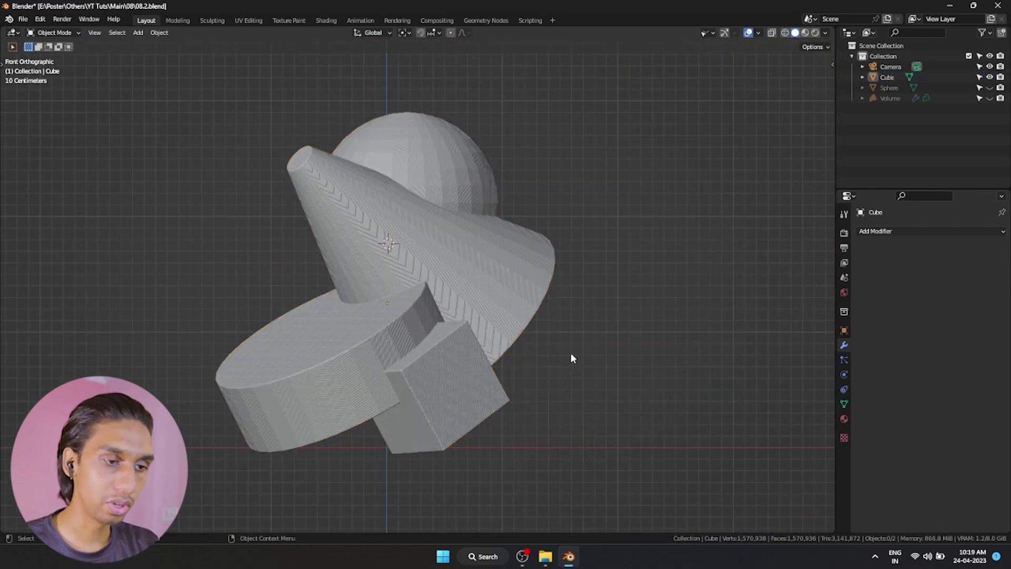
left_click(844, 404)
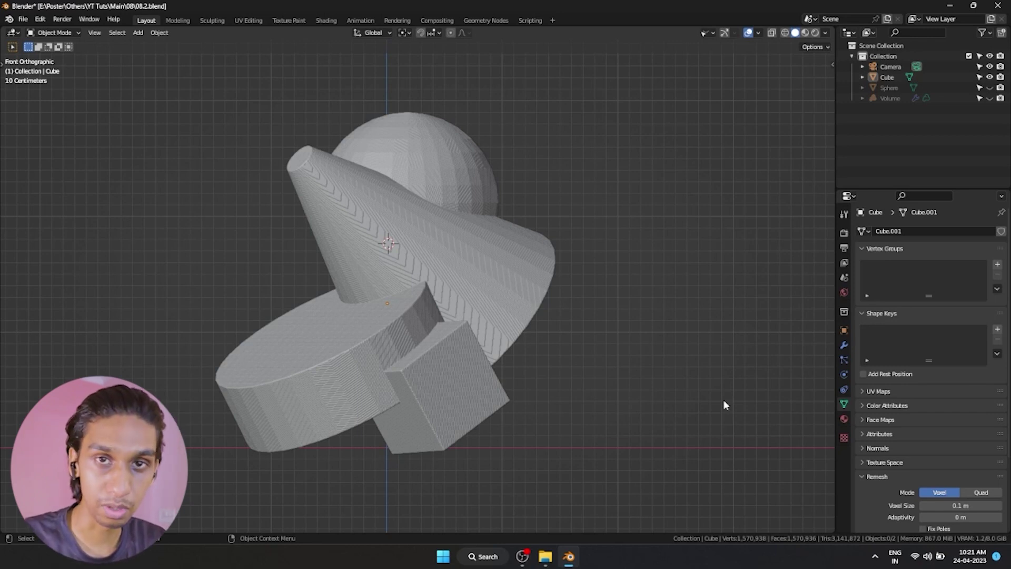
Voxel-remesh the fused Cube with a voxel size of 0.05 m.
mouse_move(721, 398)
middle_mouse_down()
mouse_move(600, 354)
mouse_move(597, 394)
middle_mouse_up()
scroll(543, 352, "up", 2)
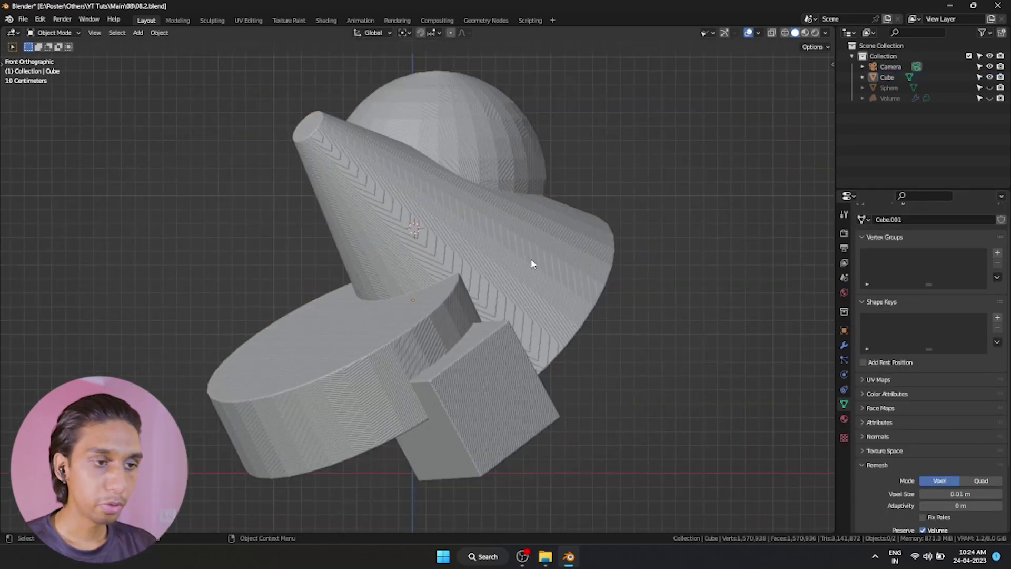
left_click(532, 264)
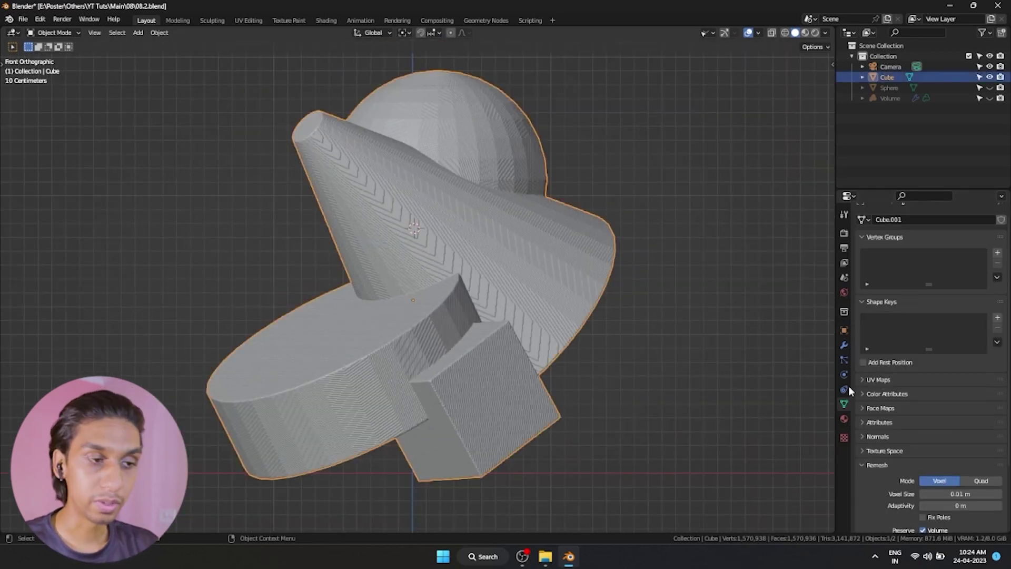
double_click(960, 496)
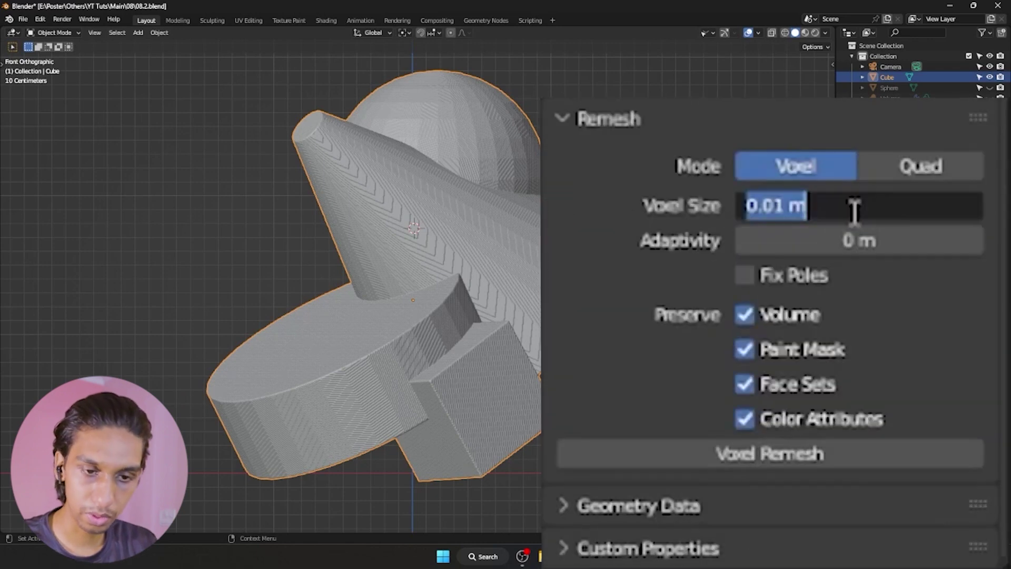
key("BackSpace")
type("5")
key("Return")
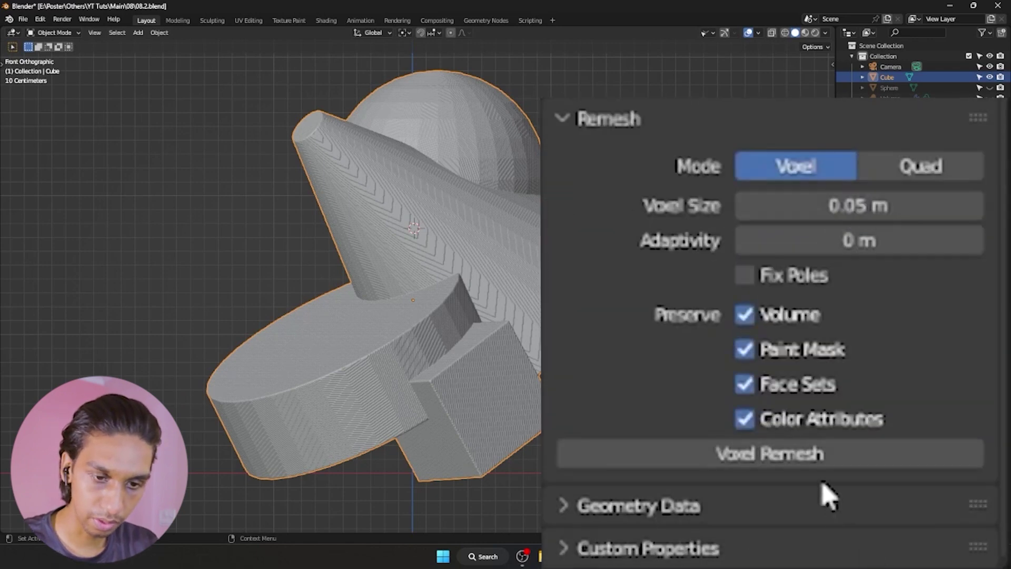
left_click(810, 472)
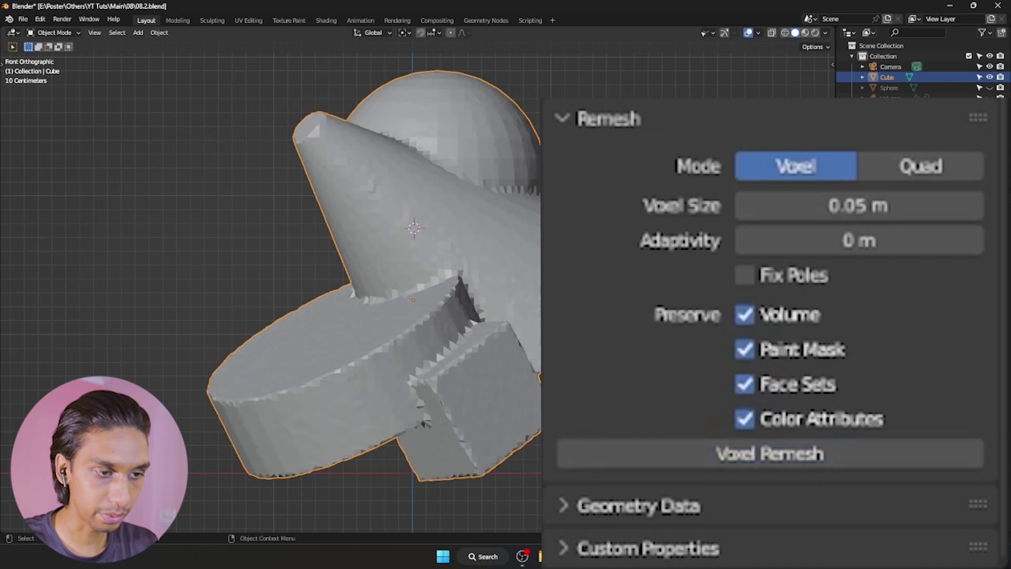
left_click(890, 168)
QuadriFlow-remesh the Cube to 3500 faces.
left_click(831, 450)
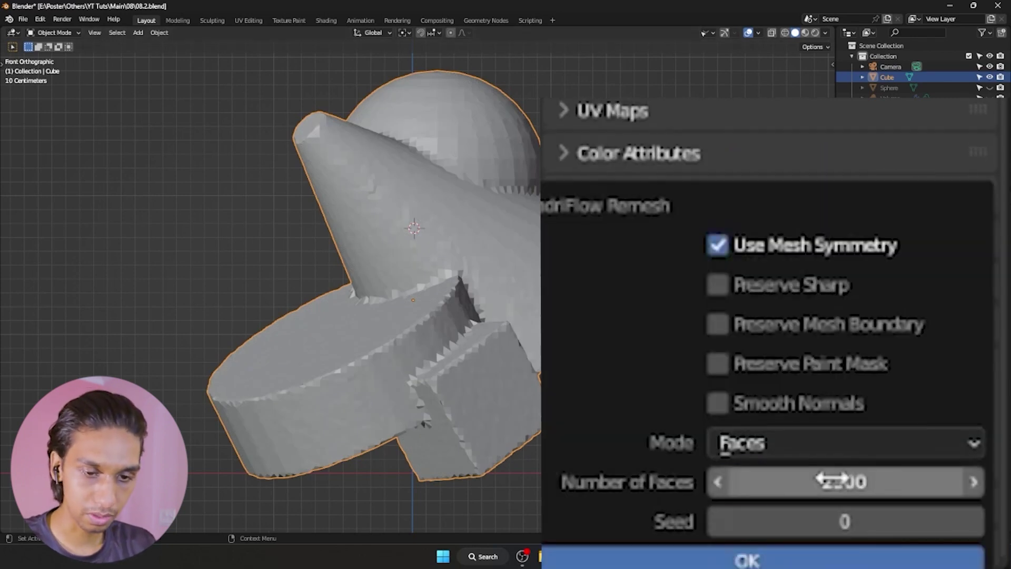
left_click(837, 480)
type("3500")
key("Return")
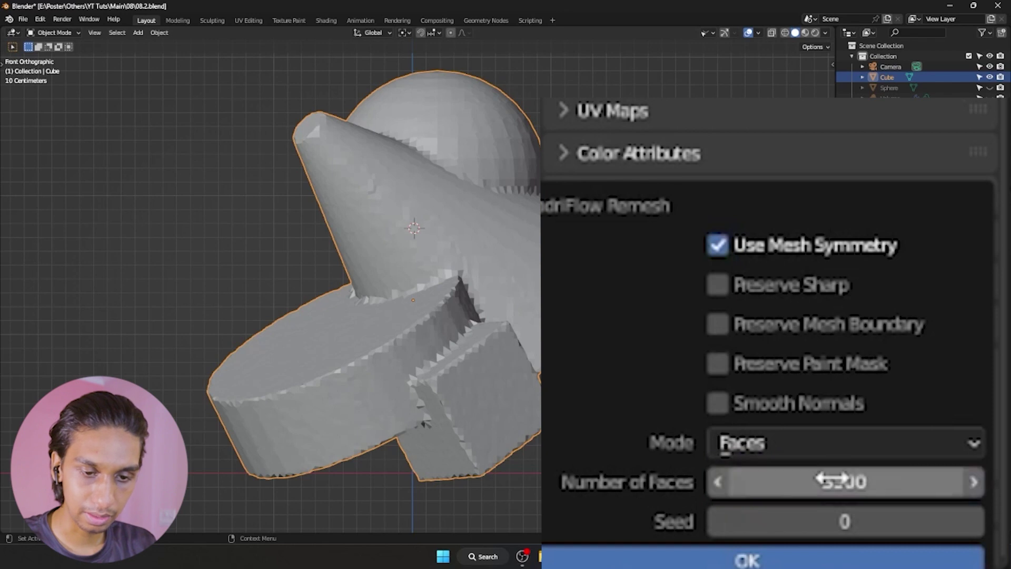
left_click(825, 557)
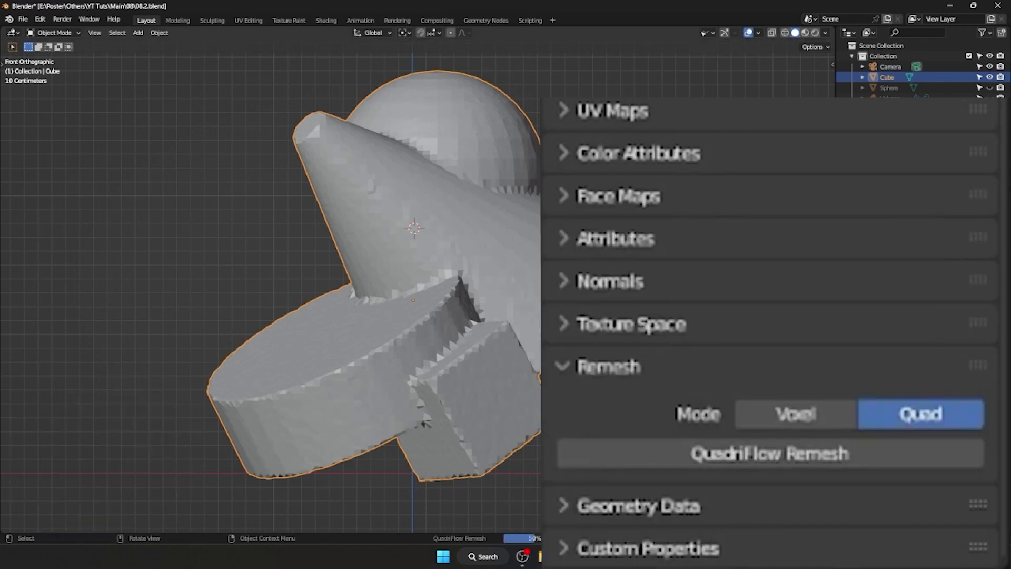
mouse_move(648, 301)
middle_mouse_down()
mouse_move(688, 318)
mouse_move(618, 300)
mouse_move(475, 302)
mouse_move(535, 323)
middle_mouse_up()
Apply auto smooth and a Ctrl+2 subdivision to the remeshed mesh.
key("q")
left_click(688, 314)
key("q")
left_click(617, 297)
mouse_move(480, 307)
middle_mouse_down()
mouse_move(443, 291)
mouse_move(630, 344)
middle_mouse_up()
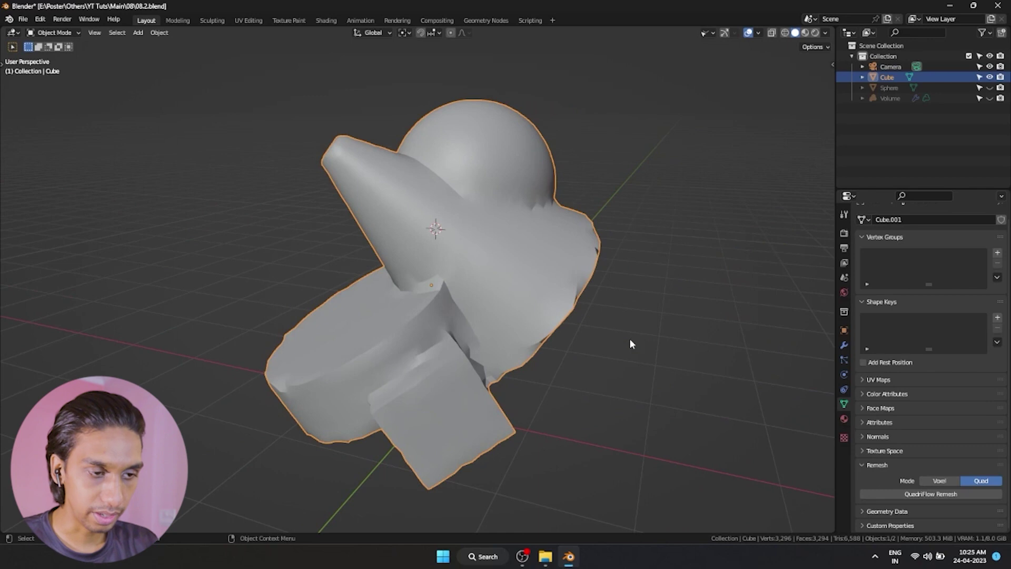
mouse_move(631, 343)
middle_mouse_down()
mouse_move(594, 337)
mouse_move(719, 354)
mouse_move(593, 341)
mouse_move(648, 346)
mouse_move(492, 377)
mouse_move(540, 362)
mouse_move(490, 357)
mouse_move(474, 345)
mouse_move(528, 348)
mouse_move(430, 321)
middle_mouse_up()
key("ctrl+2")
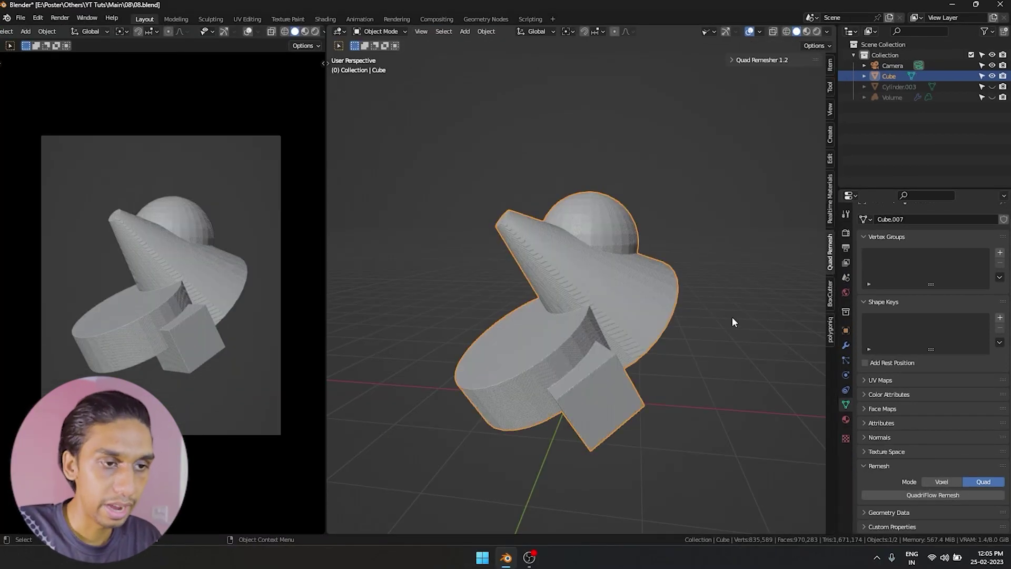
Run Quad Remesher at 3000 quads and shade the resulting Retopo_Cube smooth.
left_click(733, 61)
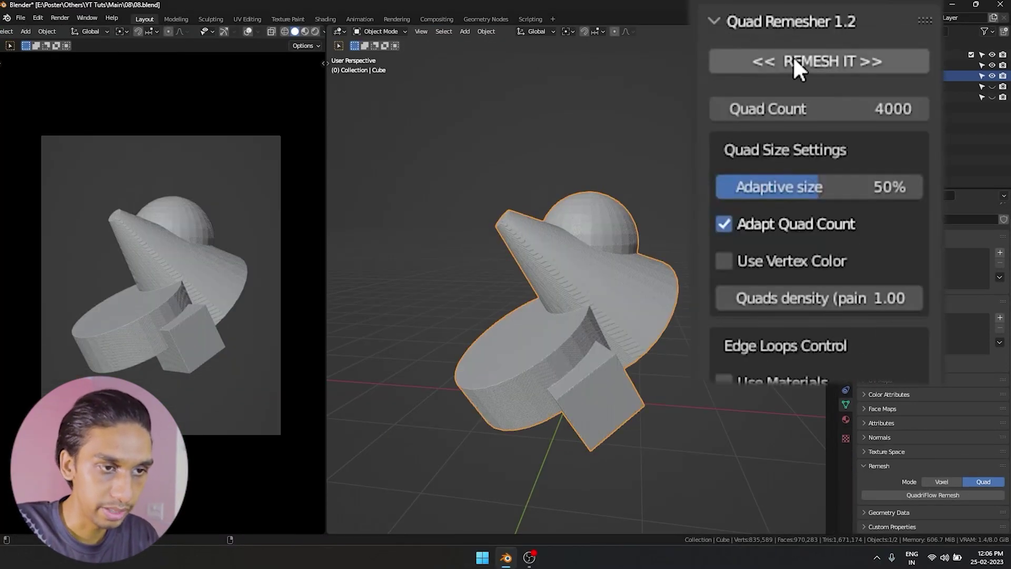
left_click(846, 108)
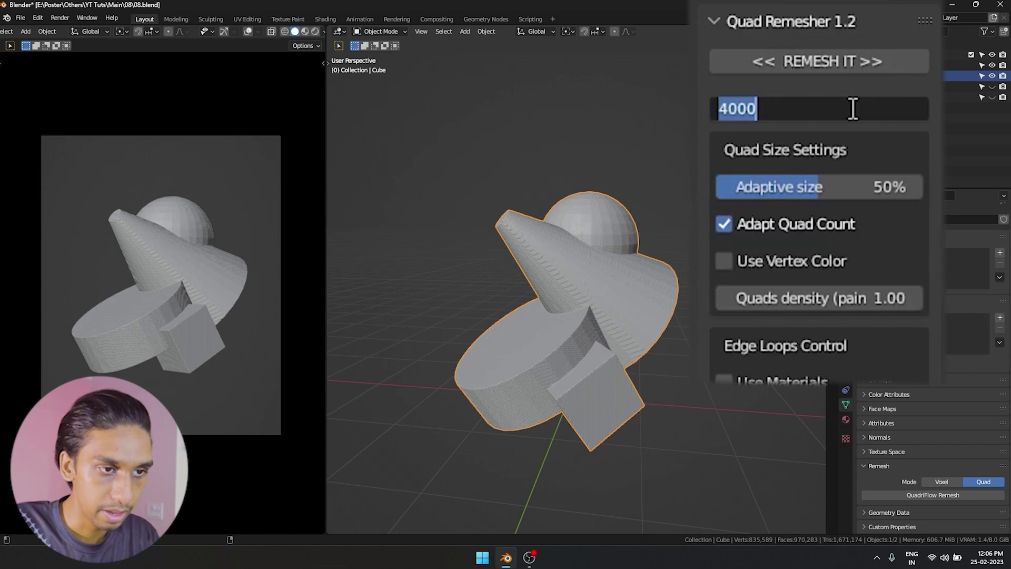
type("3000")
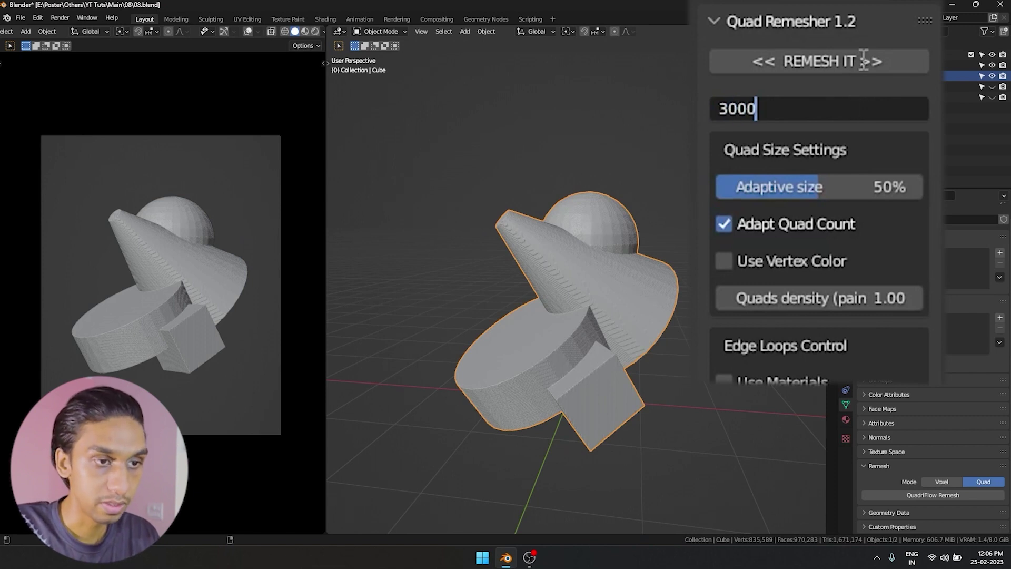
left_click(864, 62)
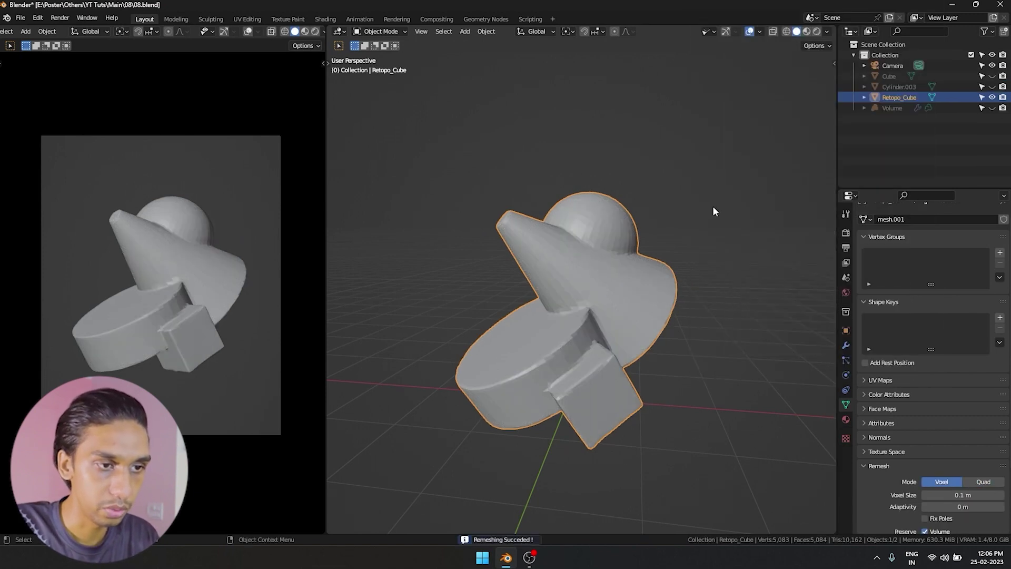
scroll(713, 210, "up", 3)
middle_click_drag(713, 211, 685, 224)
right_click(677, 225)
left_click(677, 225)
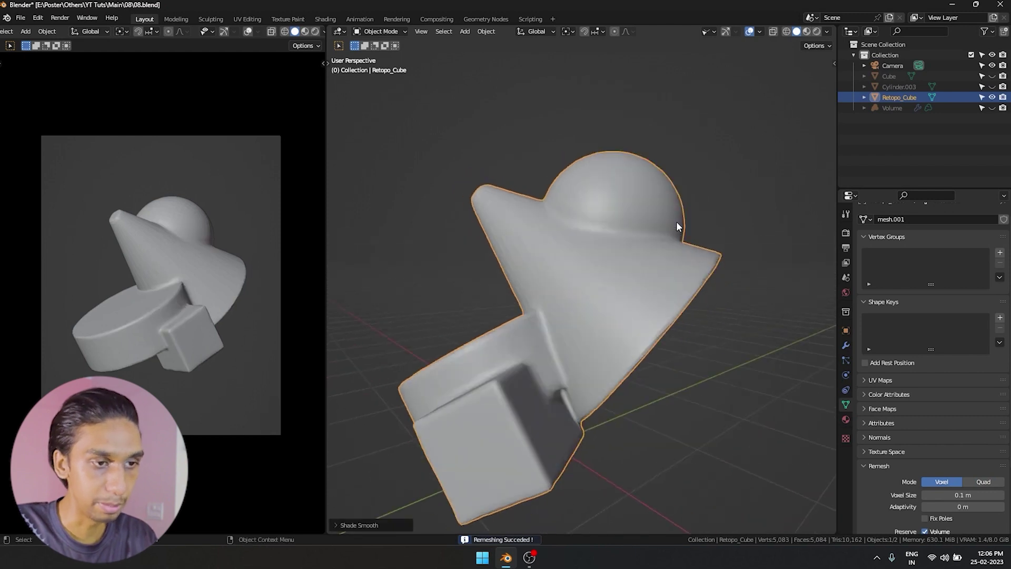
right_click(676, 222)
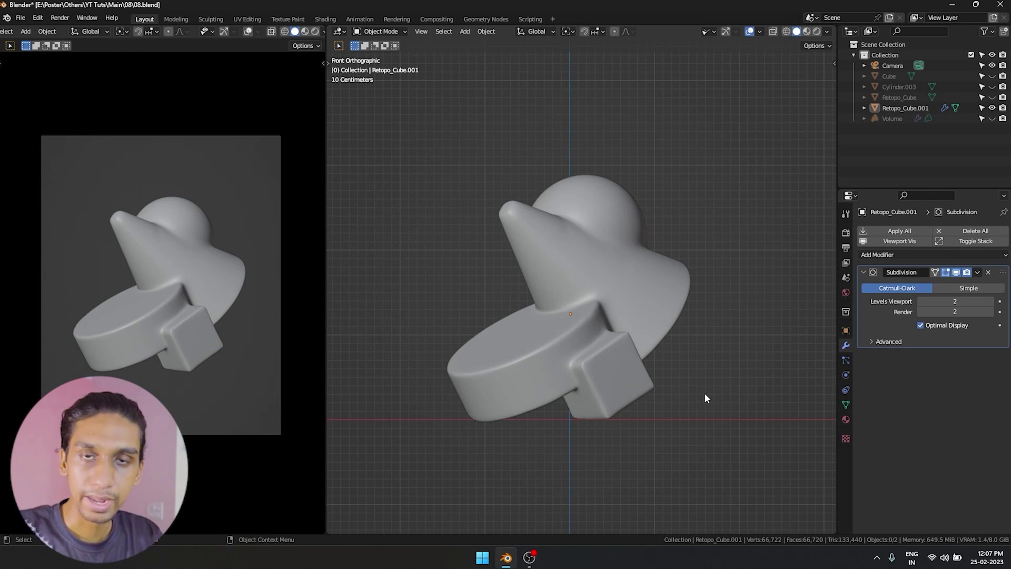
left_click(651, 312)
mouse_move(651, 311)
middle_mouse_down()
mouse_move(593, 344)
mouse_move(565, 252)
mouse_move(361, 406)
middle_mouse_up()
key("Tab")
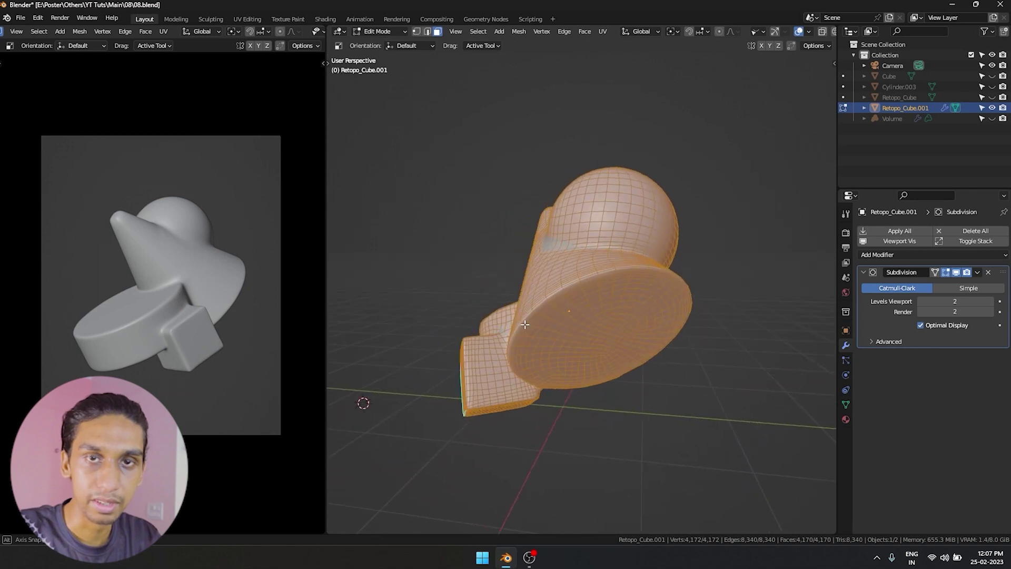
middle_click_drag(723, 334, 711, 339)
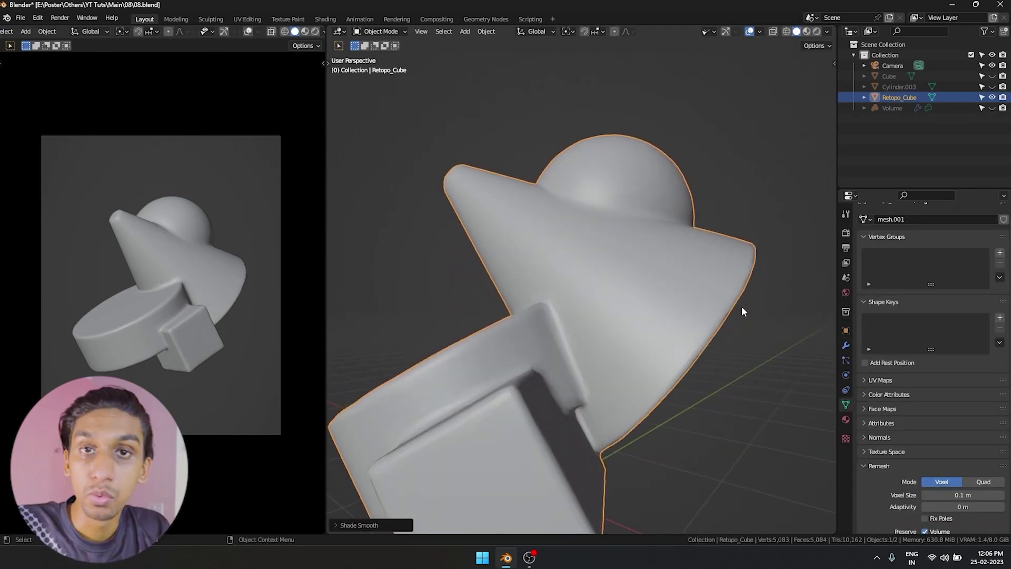
key("KP_1")
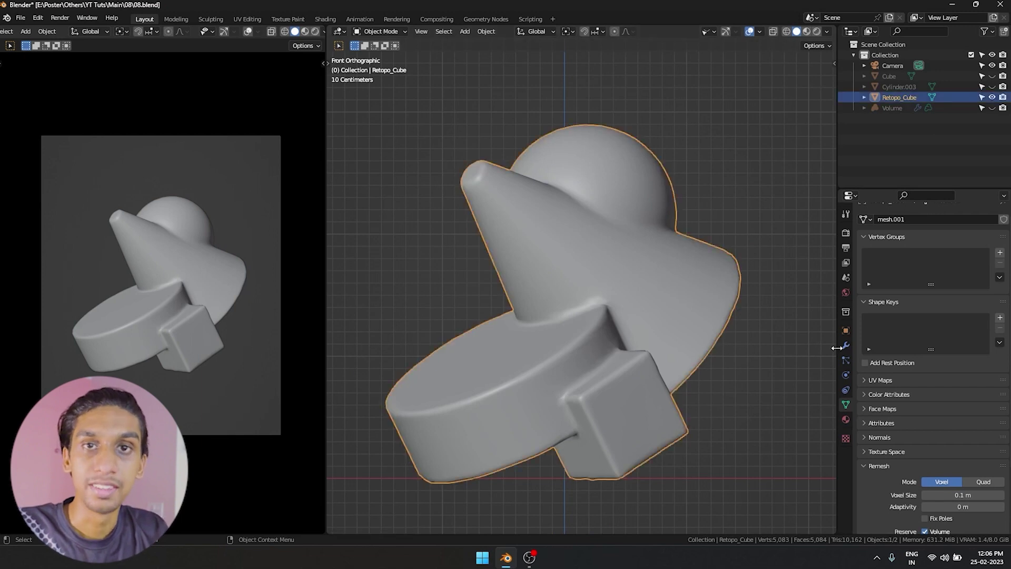